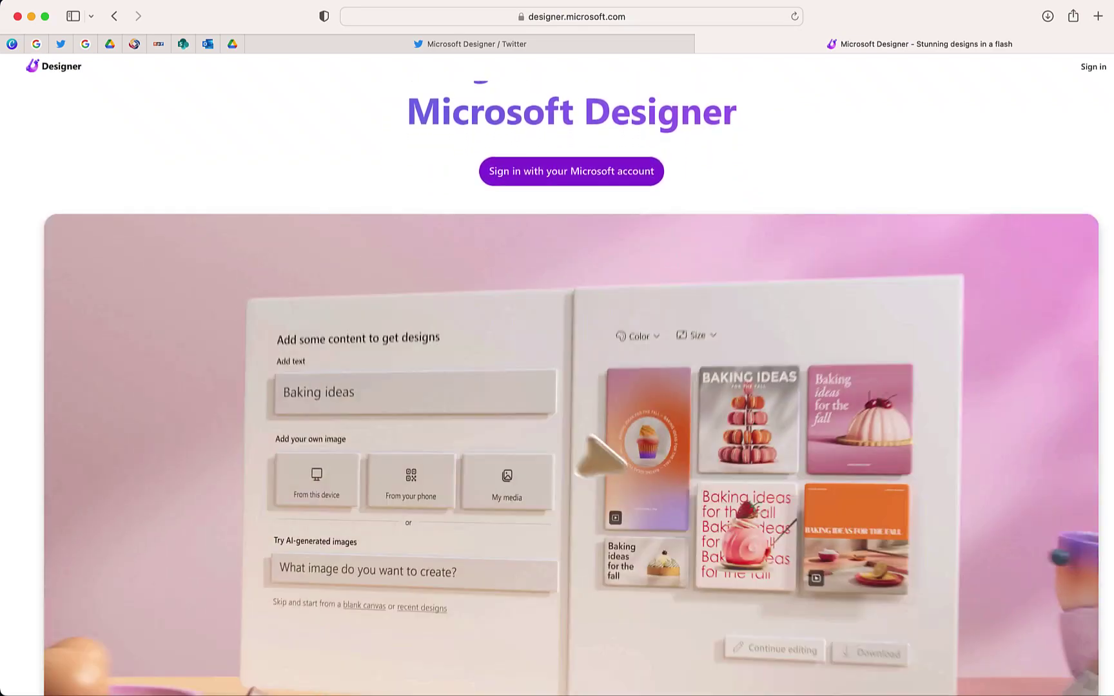
Step: Sign in to Microsoft Designer with a Microsoft account
scroll(557, 387, "down", 3)
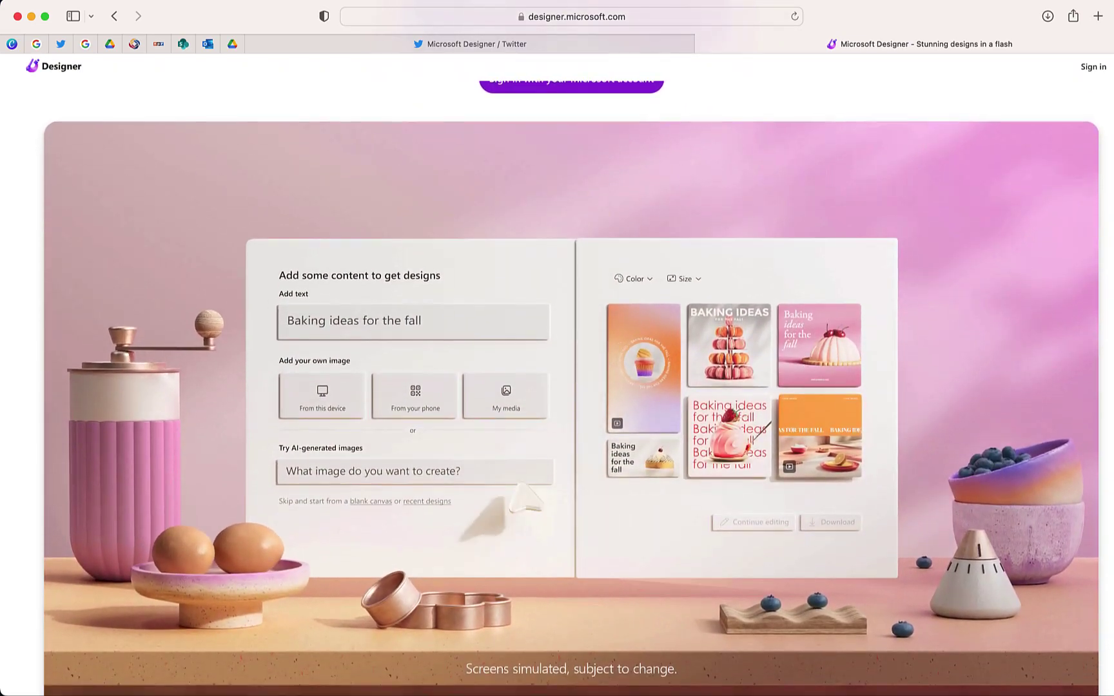
scroll(557, 386, "down", 5)
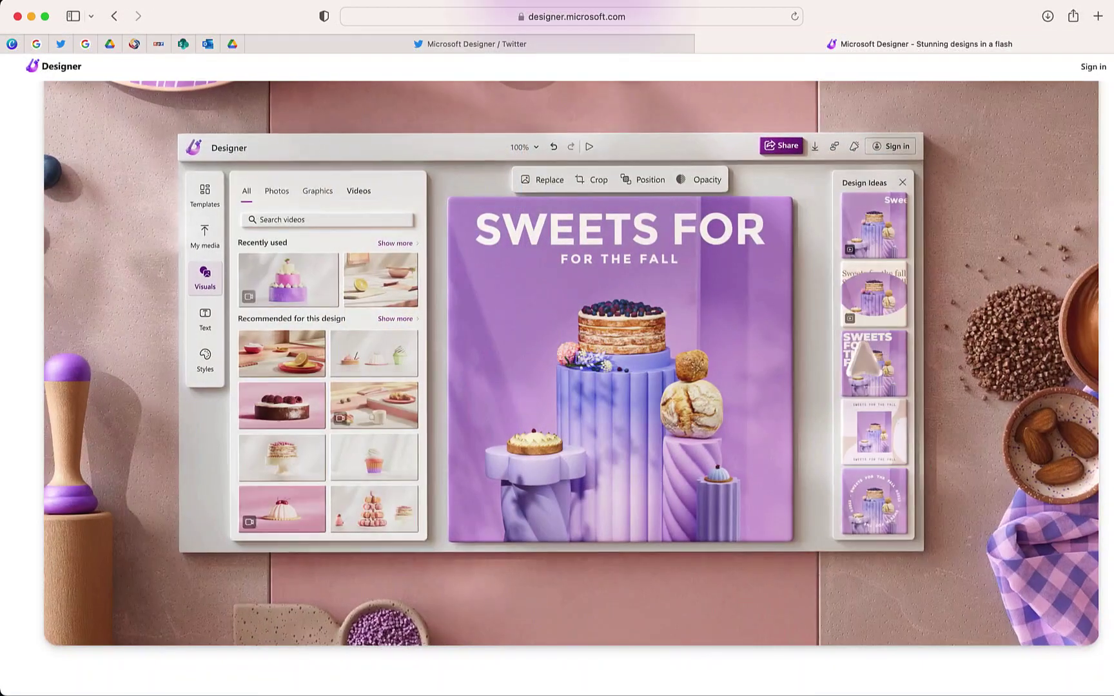
scroll(571, 386, "up", 2)
scroll(571, 387, "up", 4)
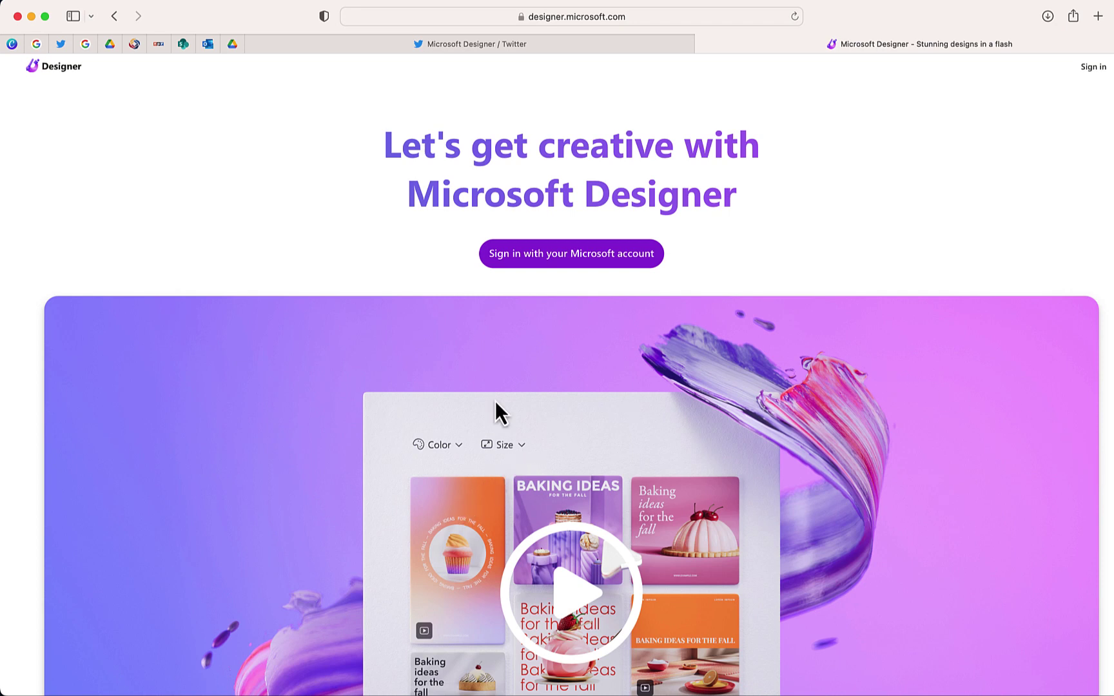
left_click(560, 263)
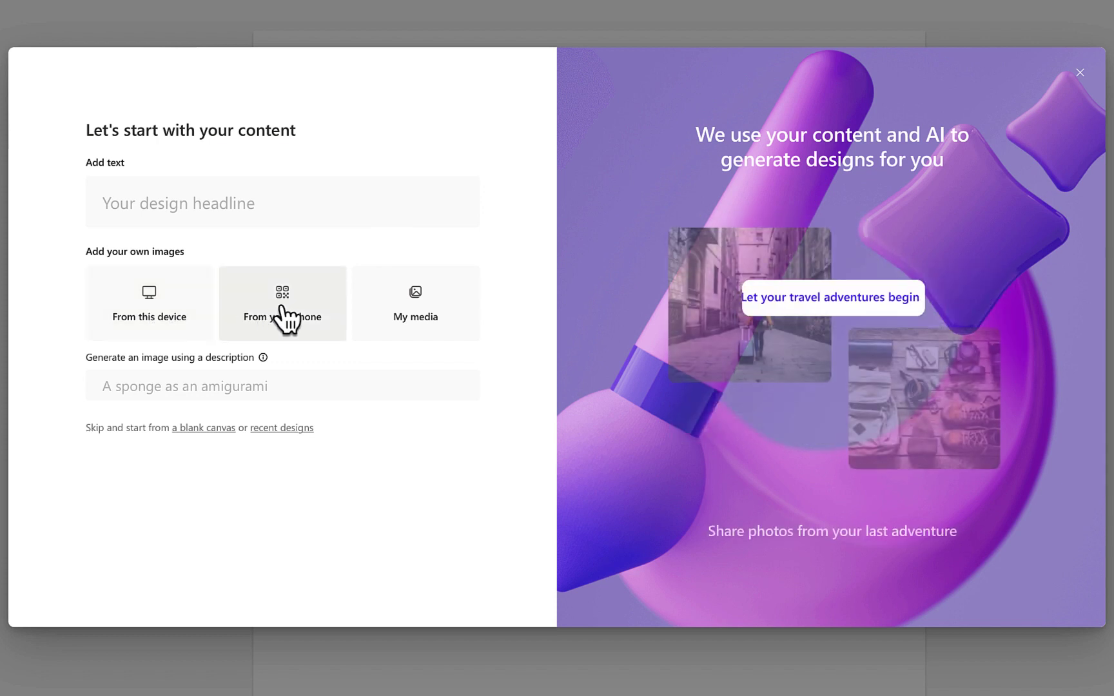
Step: Check the 'From your phone' image option, close it, and select the headline field
left_click(282, 314)
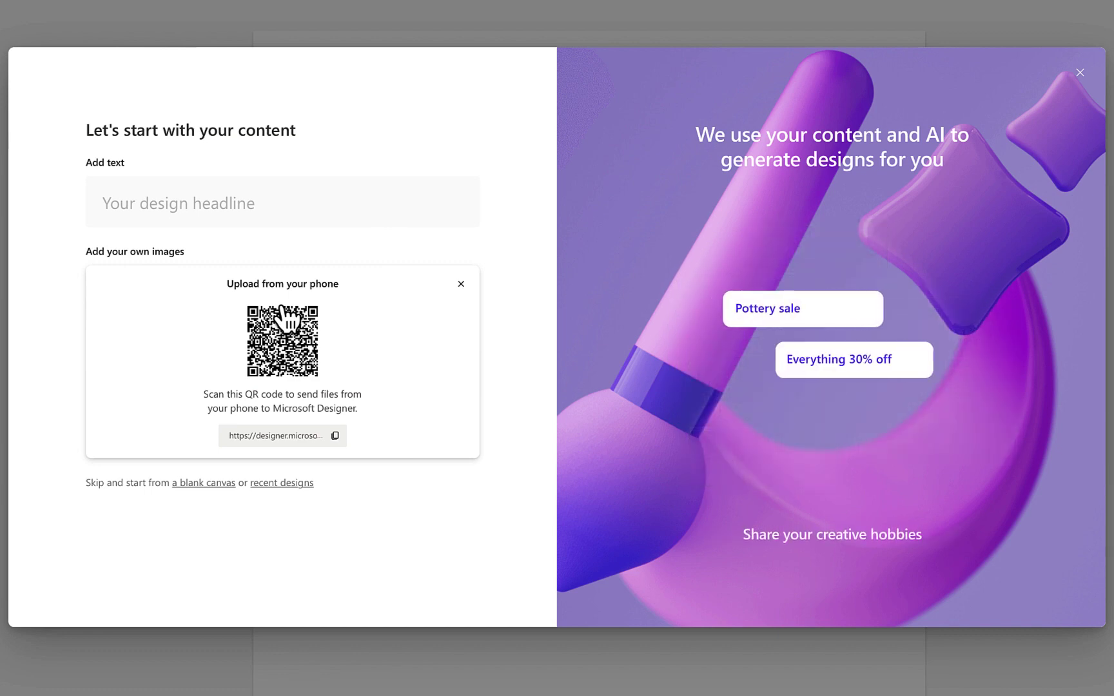
left_click(460, 284)
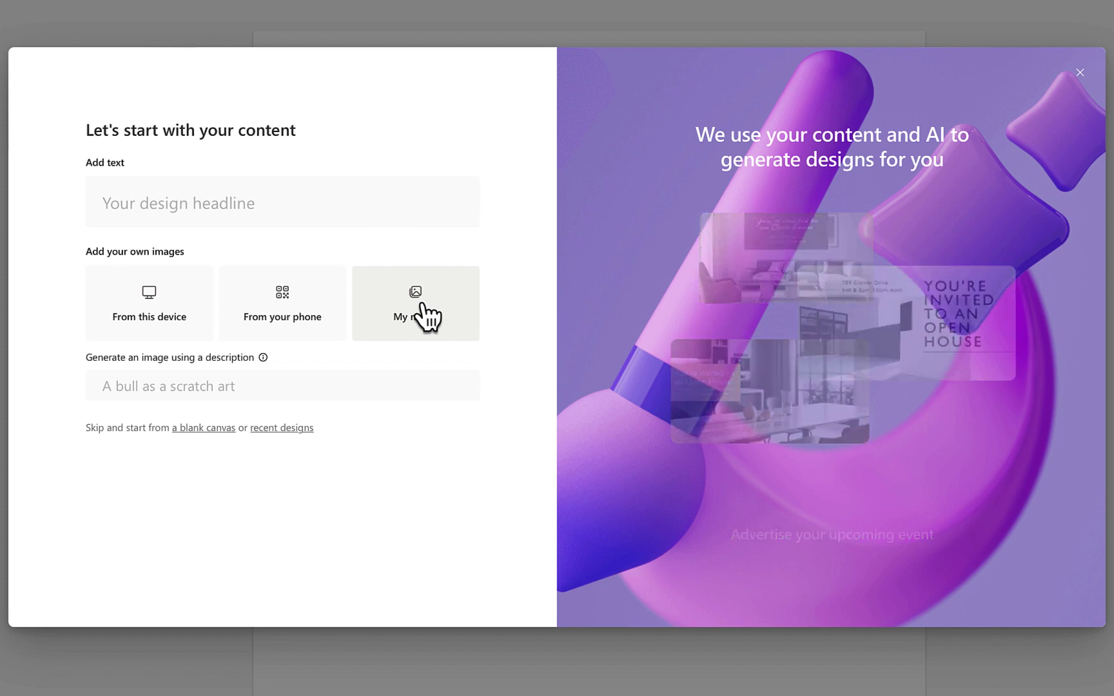
left_click(226, 211)
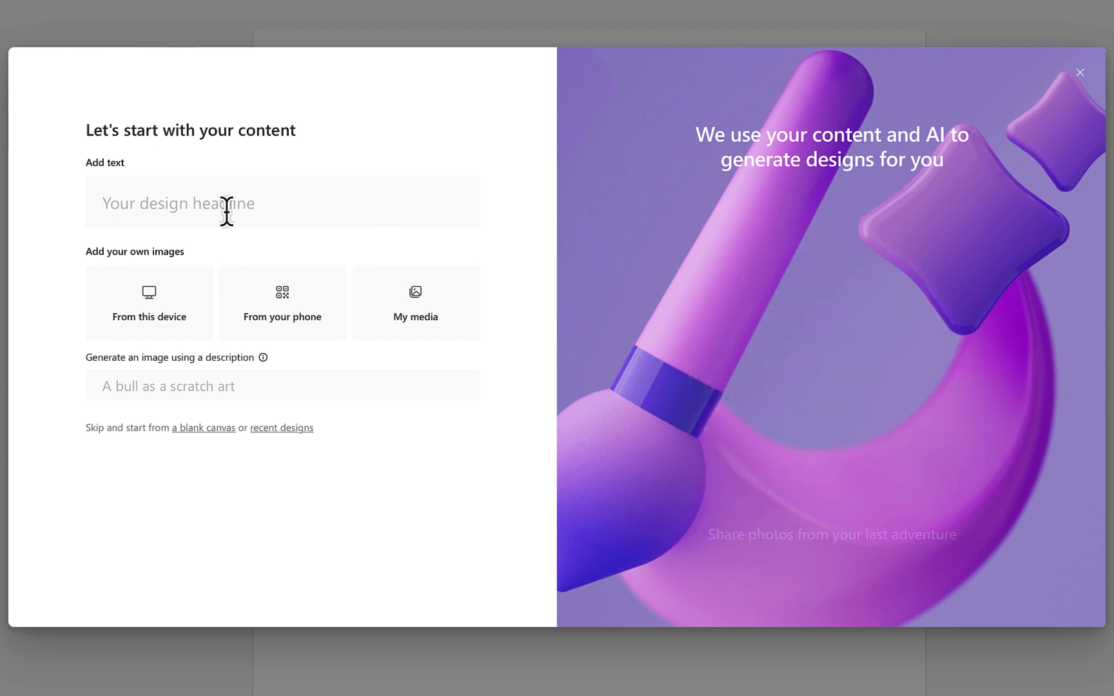
Step: Paste the headline 'Happy 30th Birthday' and page through the suggested designs
type("Happy 30th Birthday")
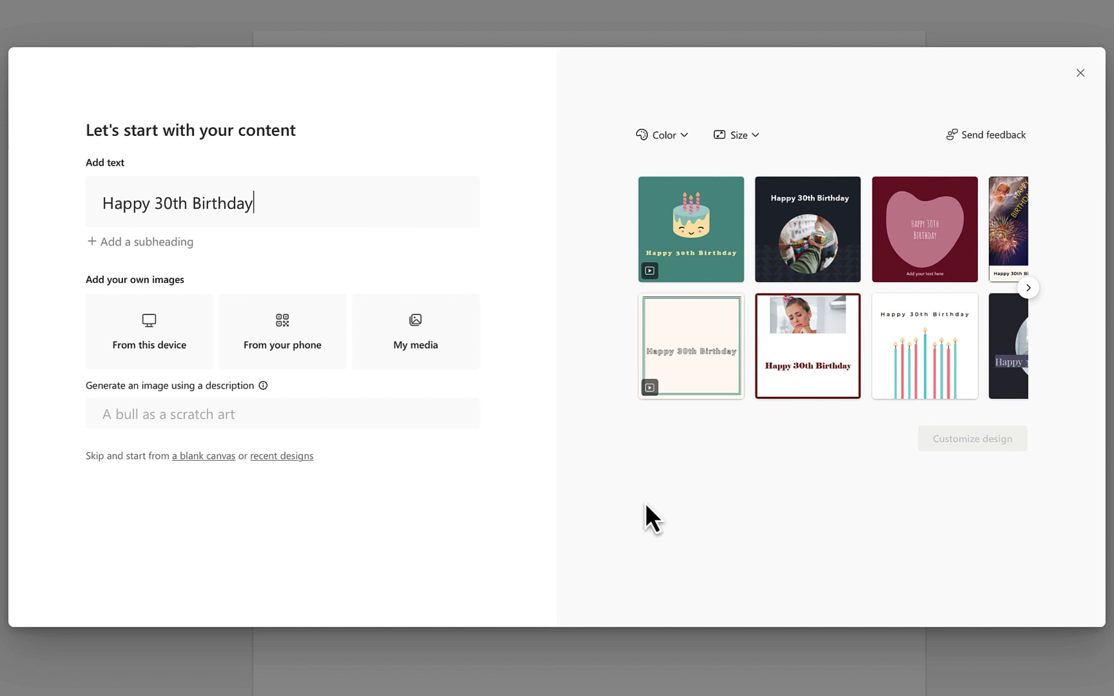
left_click(1028, 288)
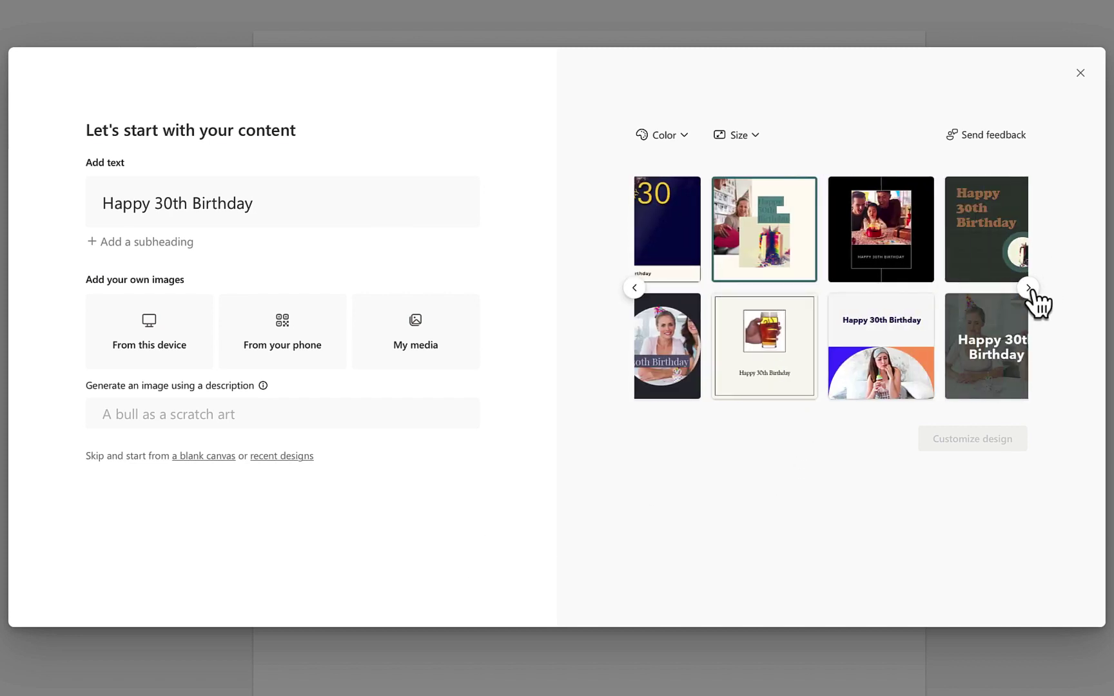
left_click(636, 288)
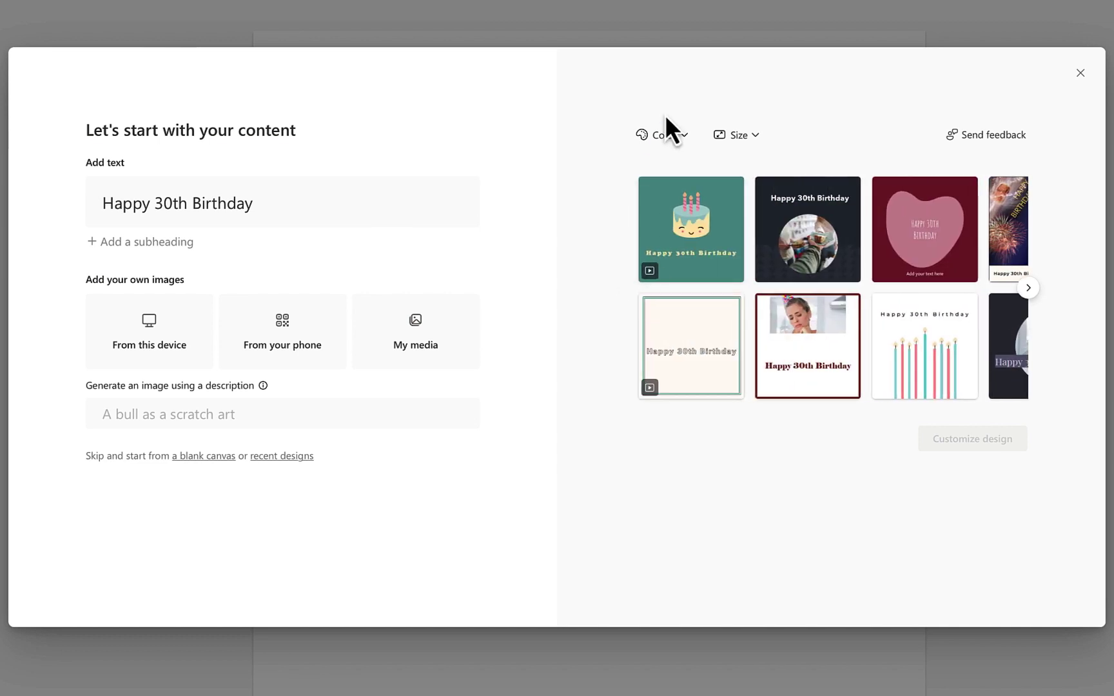
Step: Try red and magenta colour schemes, settling on dark blue for the suggestions
left_click(671, 140)
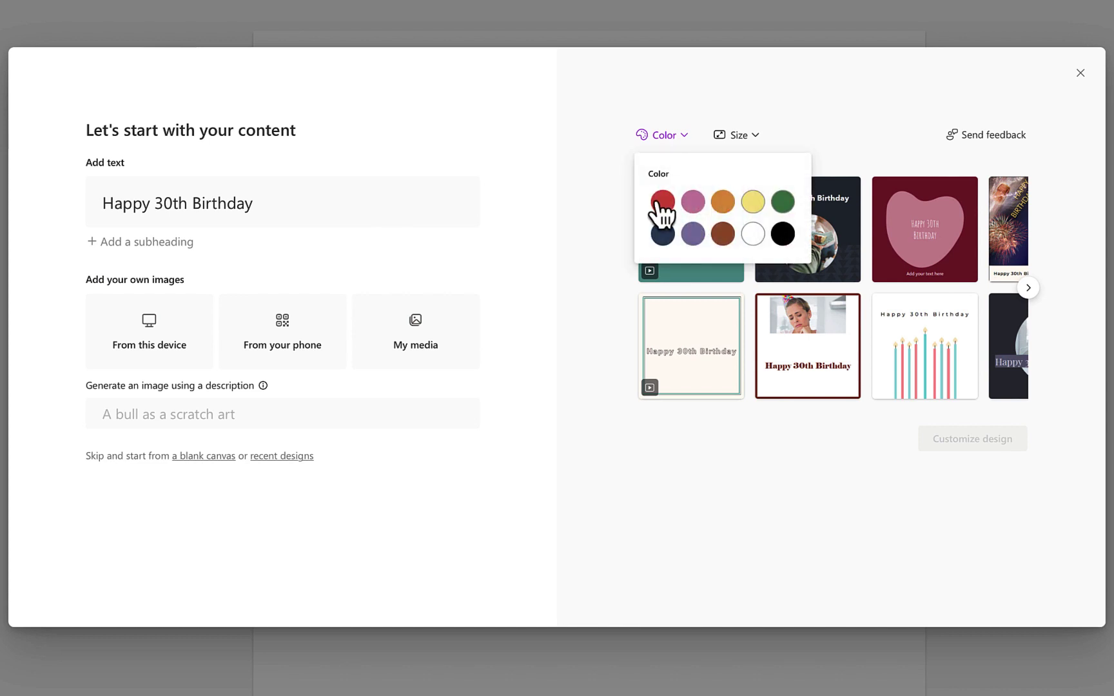
left_click(660, 199)
left_click(683, 136)
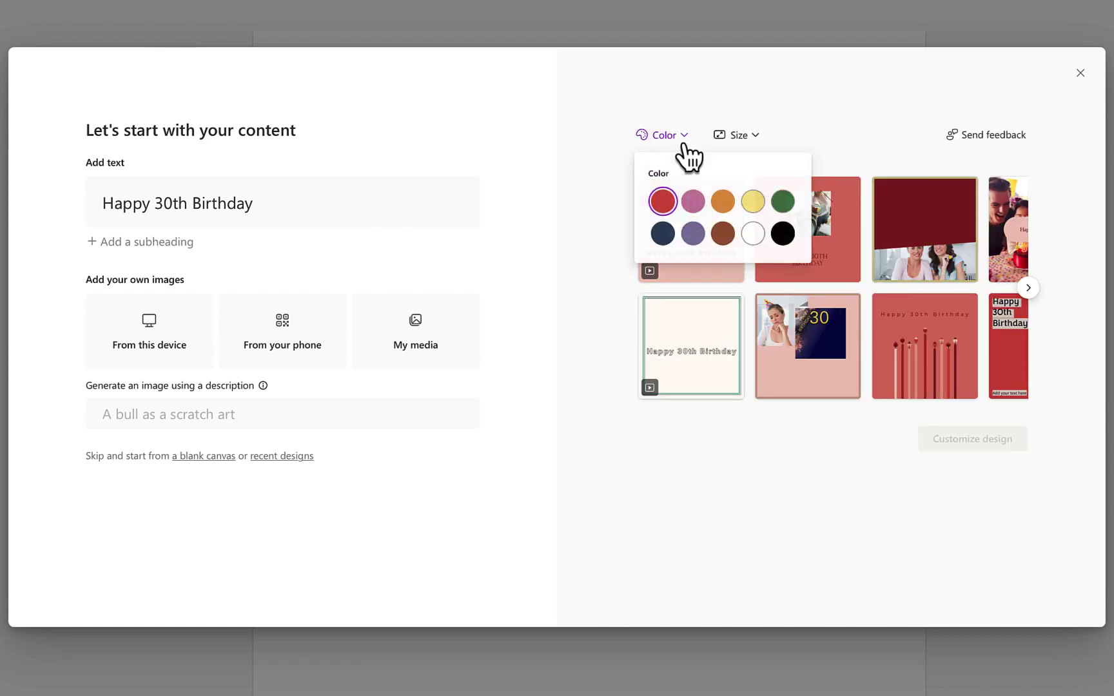
left_click(693, 199)
left_click(683, 136)
left_click(661, 232)
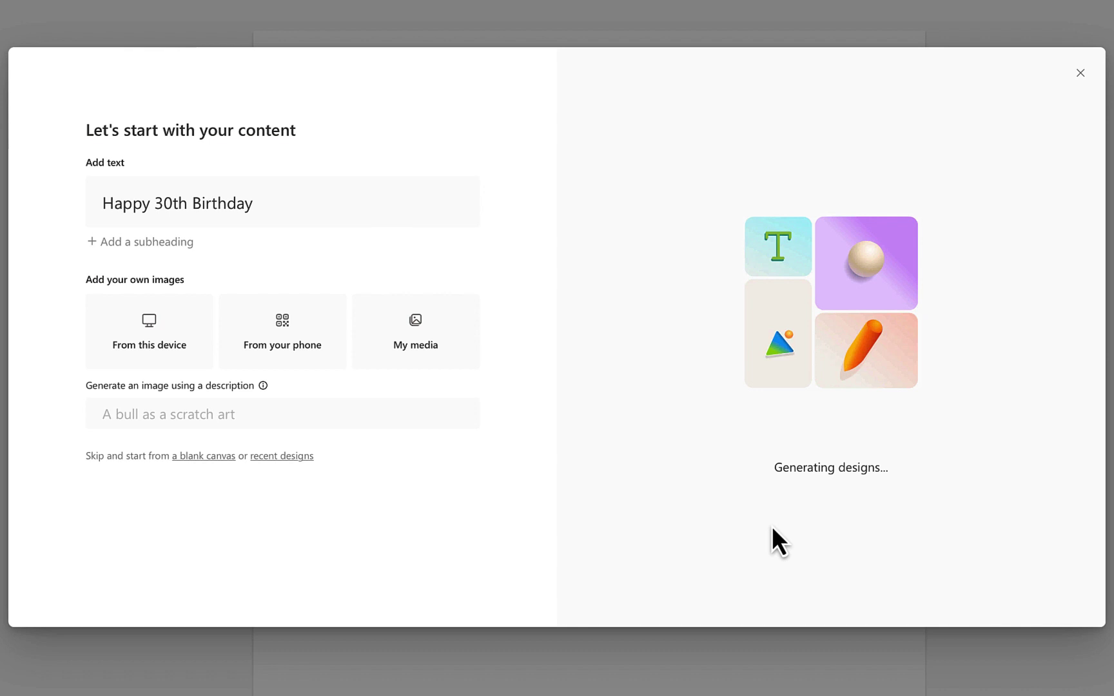
Step: Switch the suggested designs to the Landscape size
left_click(754, 139)
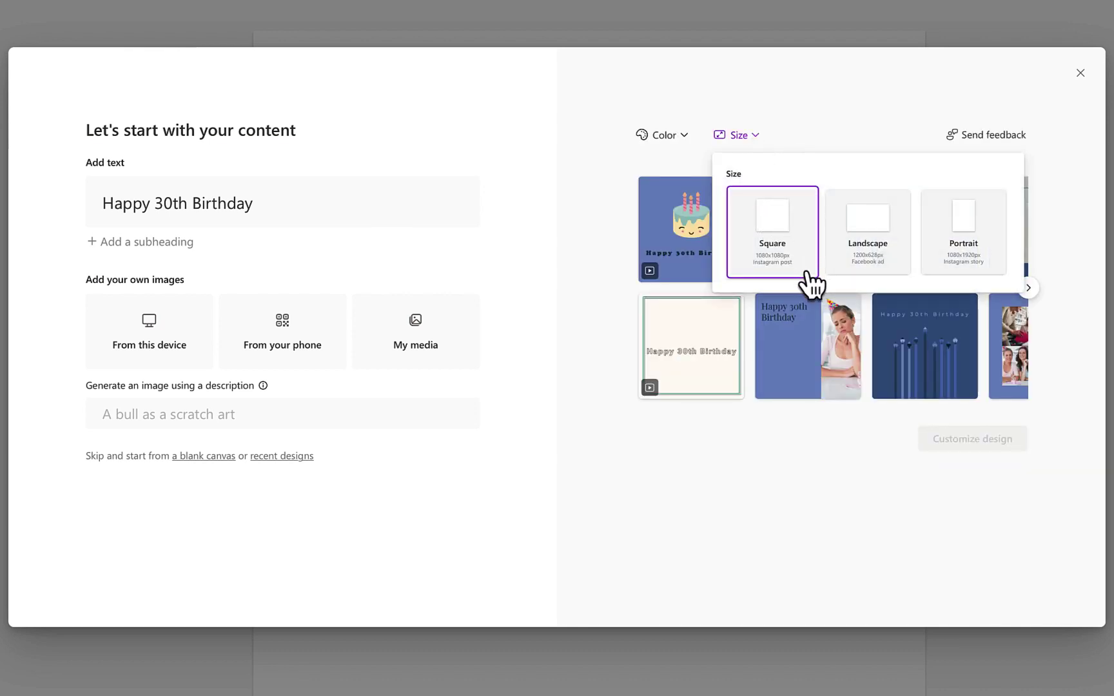
scroll(809, 287, "right", 3)
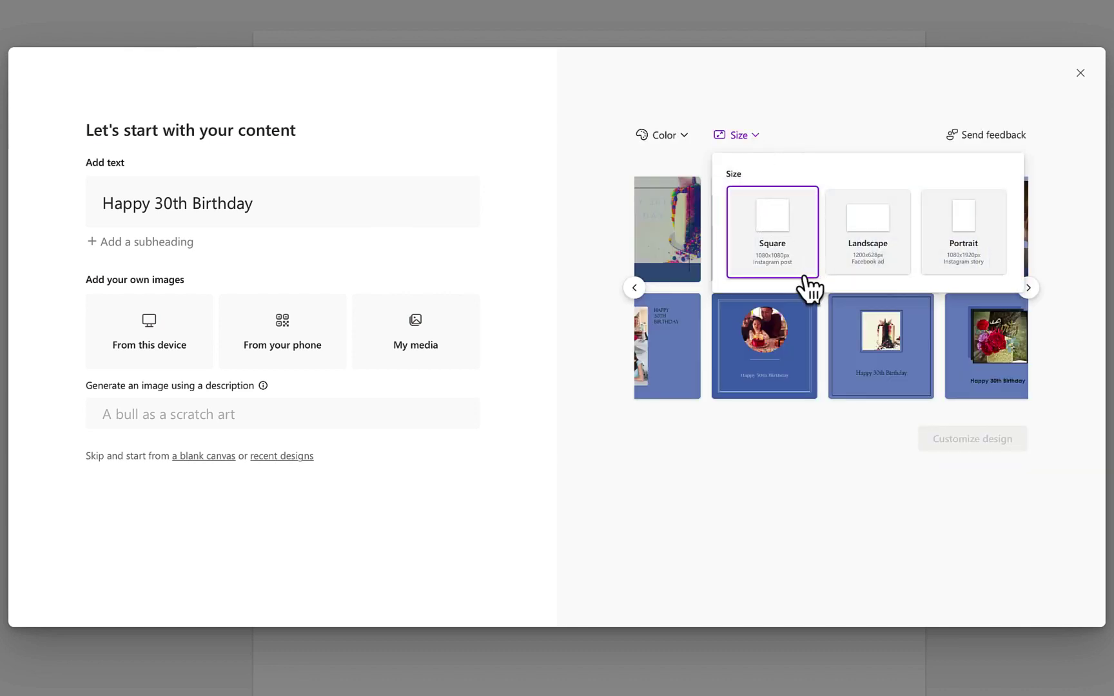
left_click(863, 267)
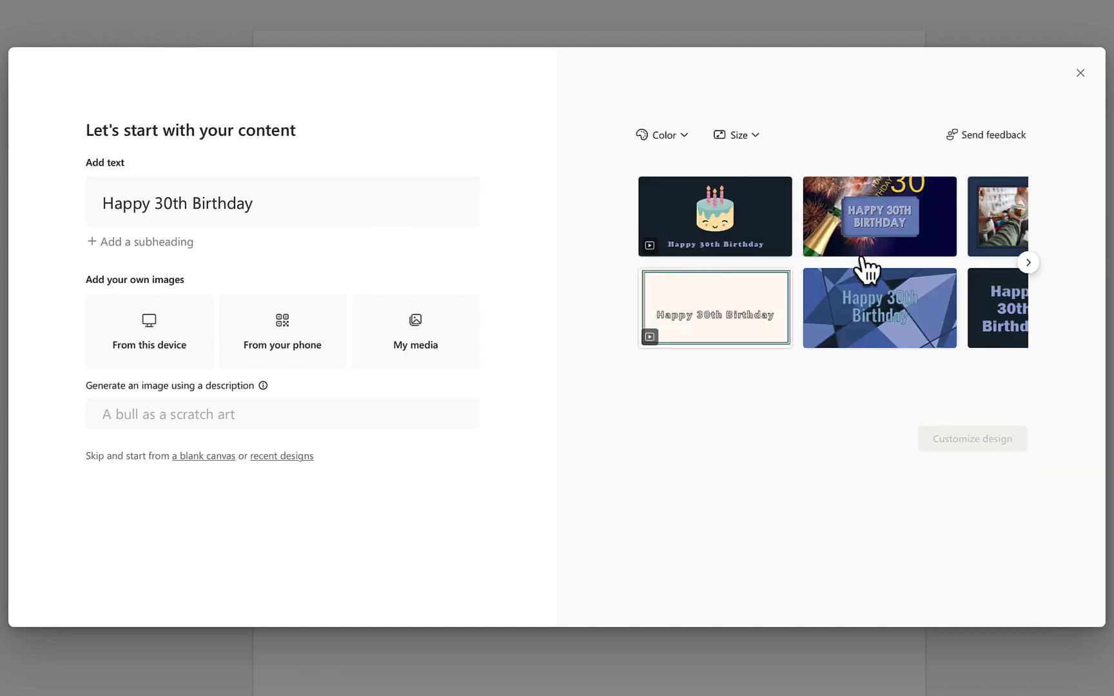
Step: Pick the smiling cake design, then try confetti, party, green arch and ribbons design ideas
left_click(698, 250)
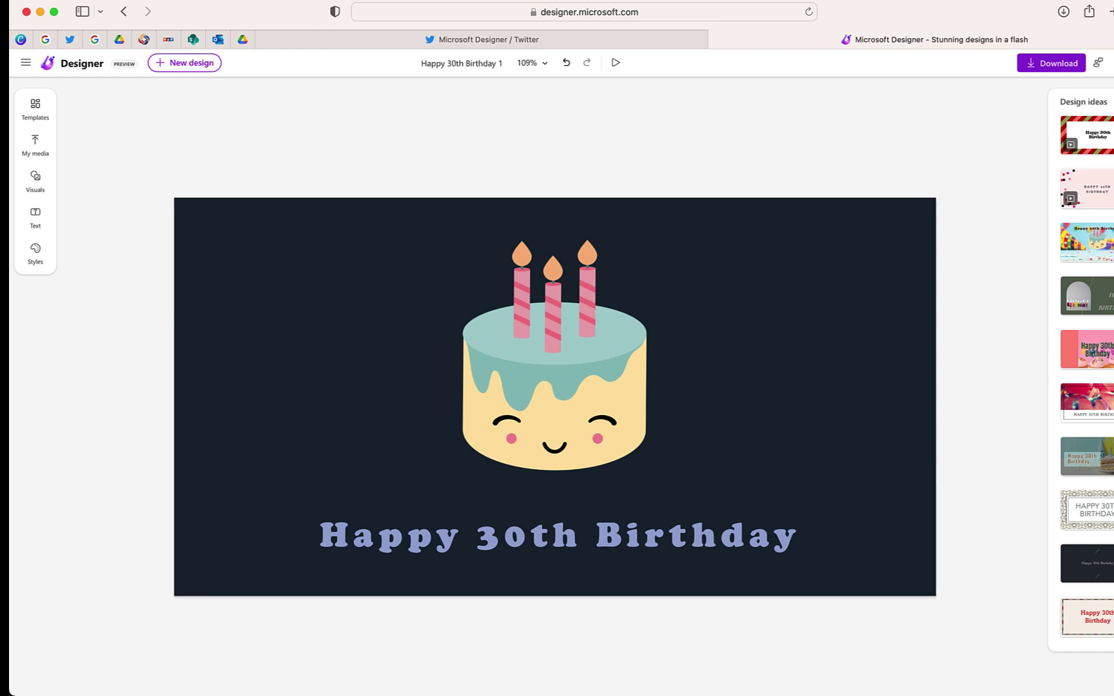
left_click(1096, 201)
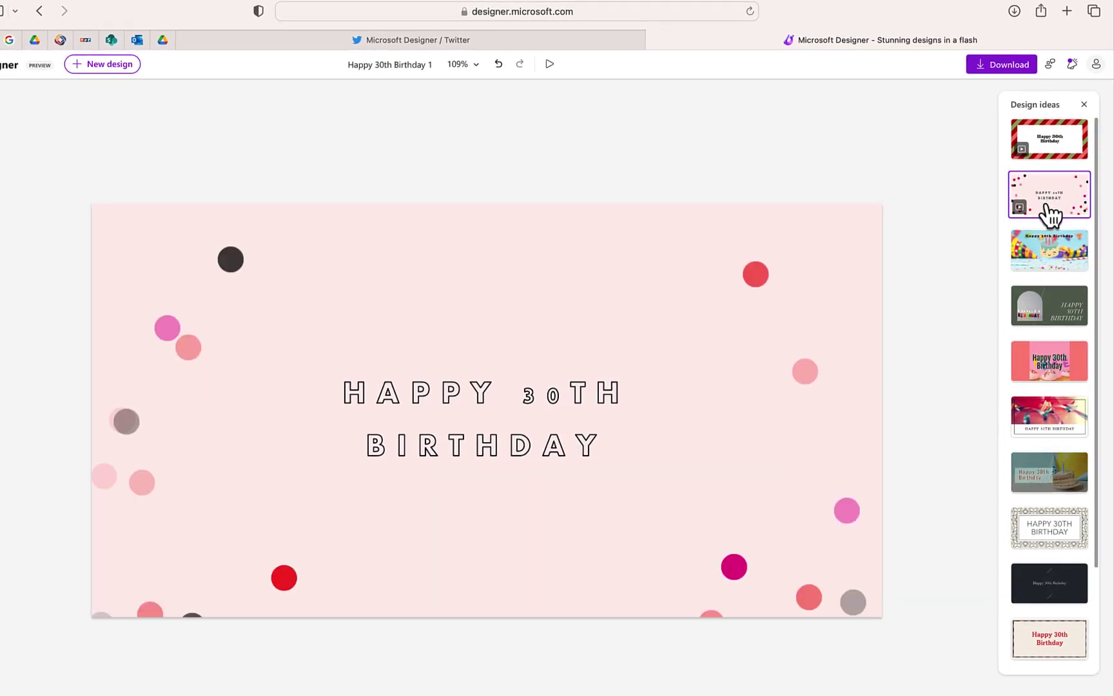
left_click(1050, 255)
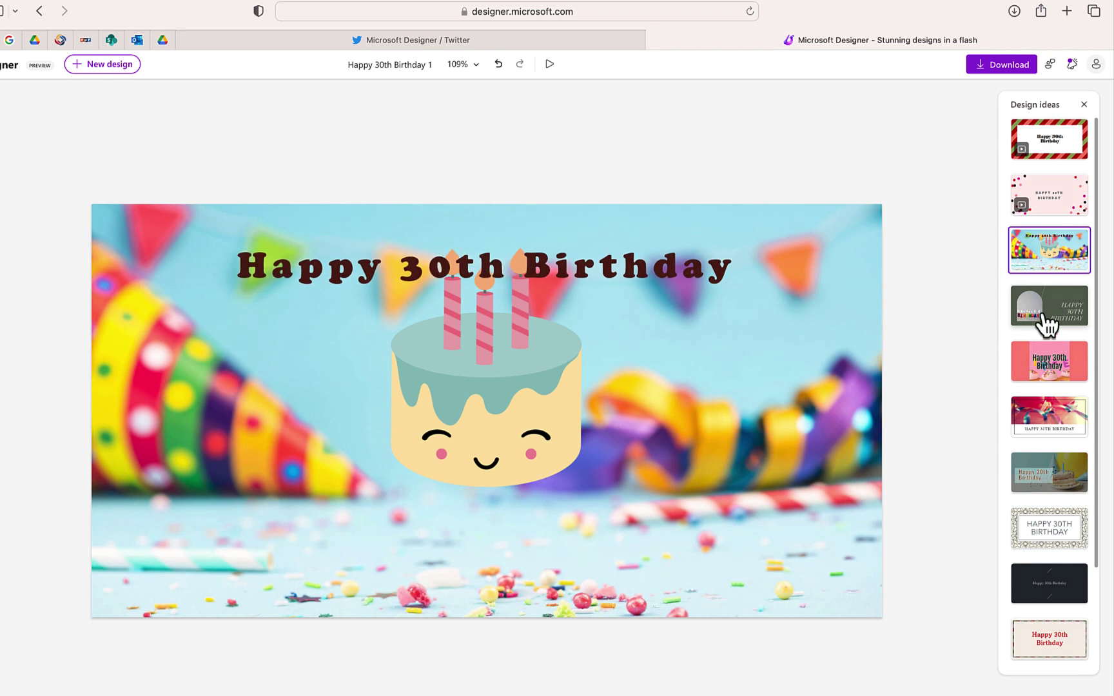
left_click(1047, 326)
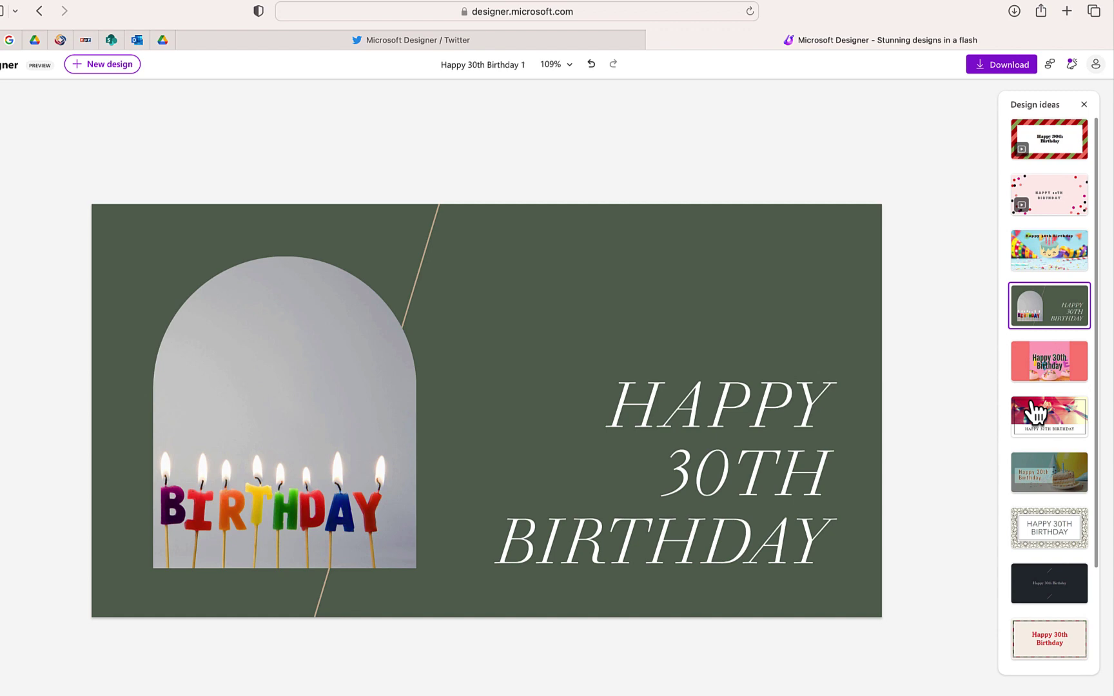
left_click(1049, 427)
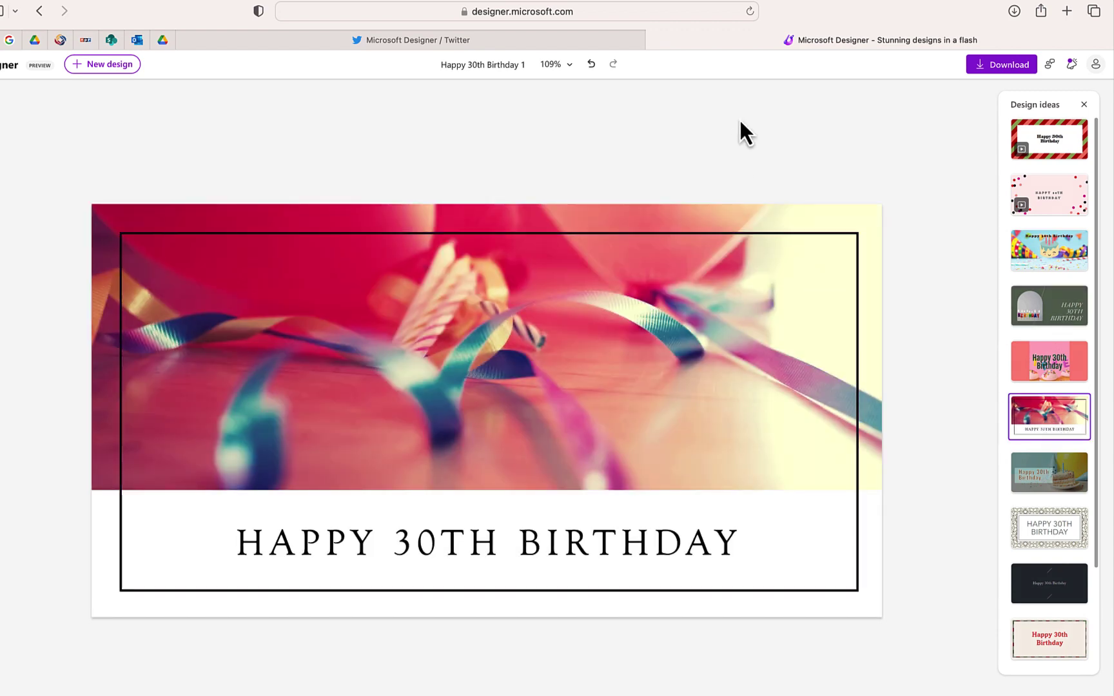
Step: Undo back to the party cake design and look at brand styles and text options
left_click(591, 64)
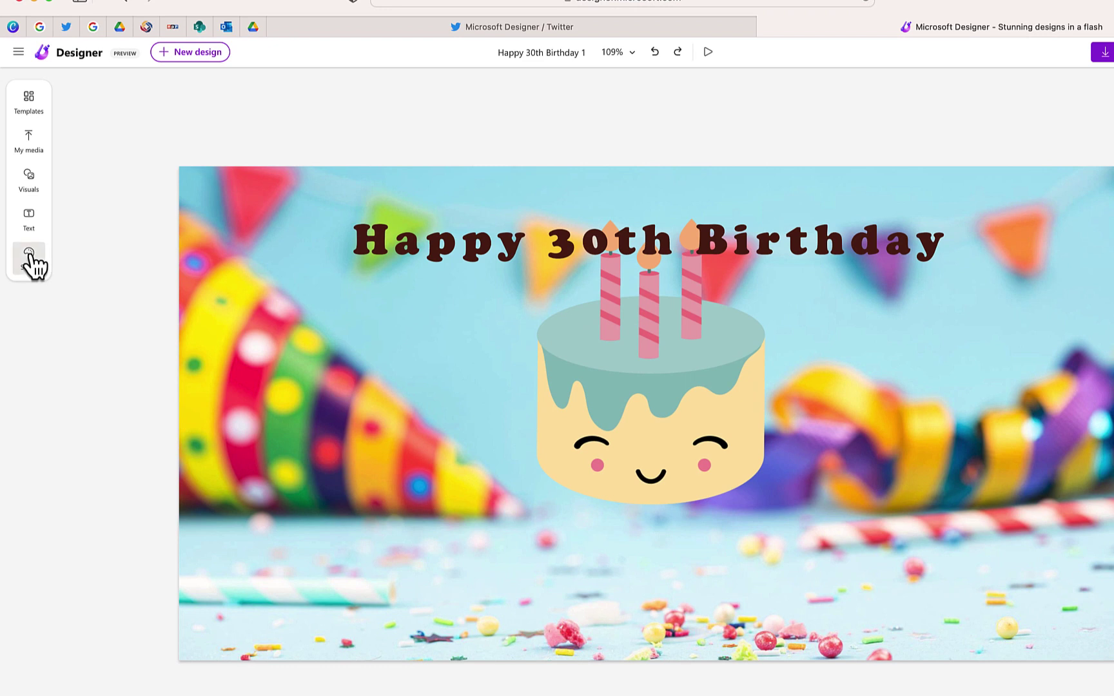
left_click(31, 256)
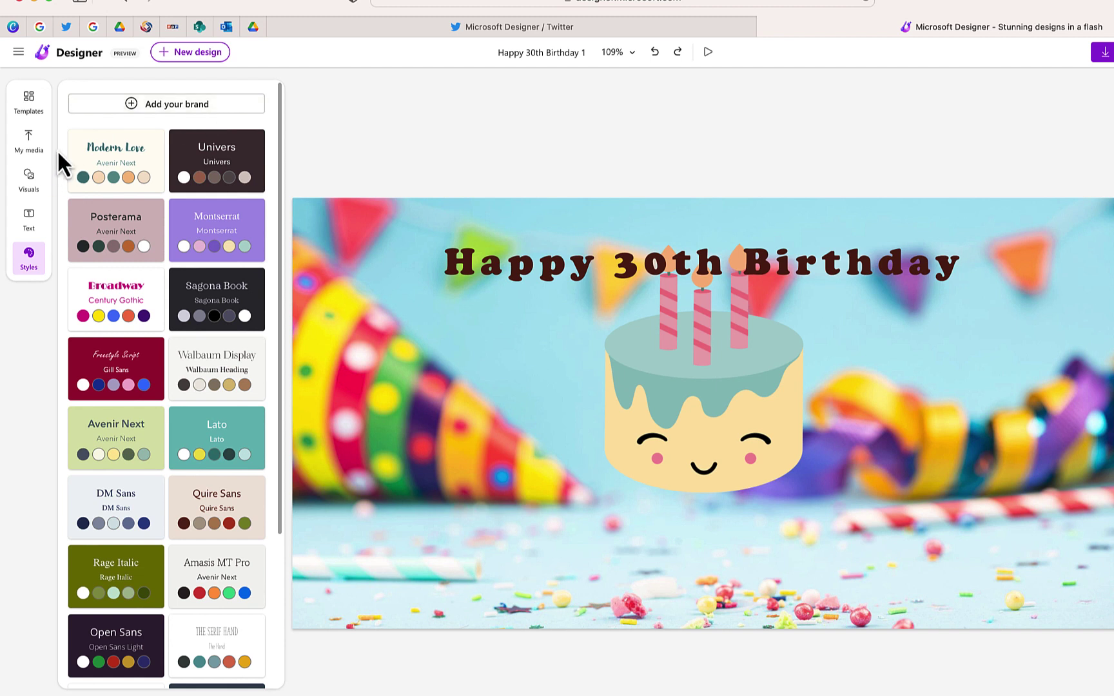
left_click(29, 219)
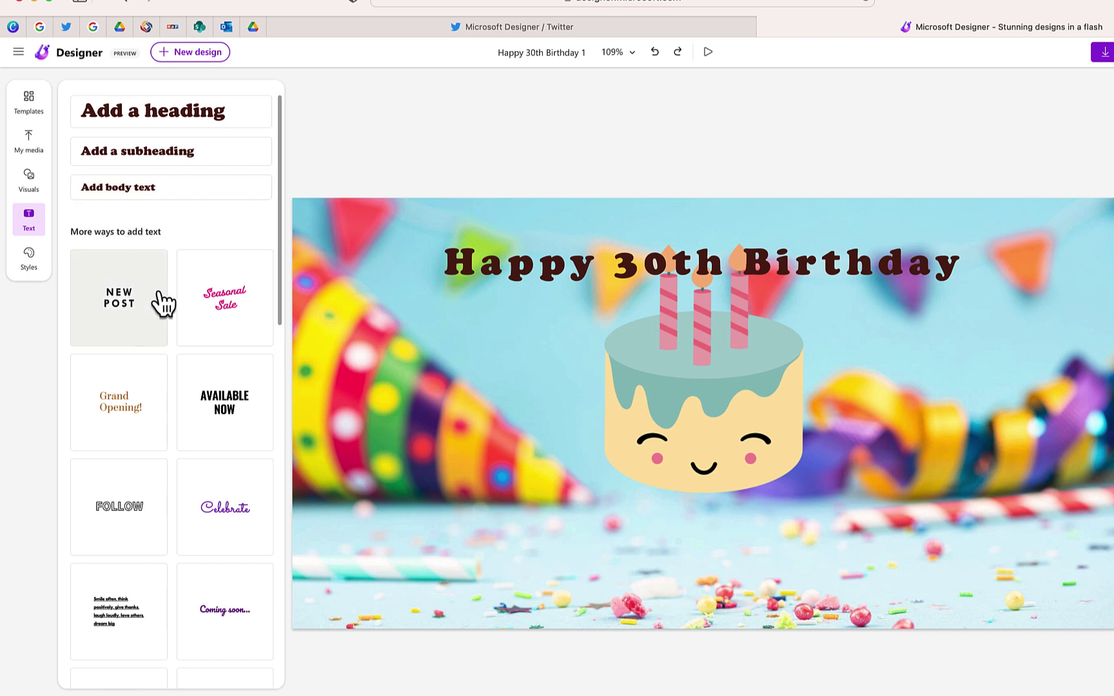
scroll(182, 353, "down", 5)
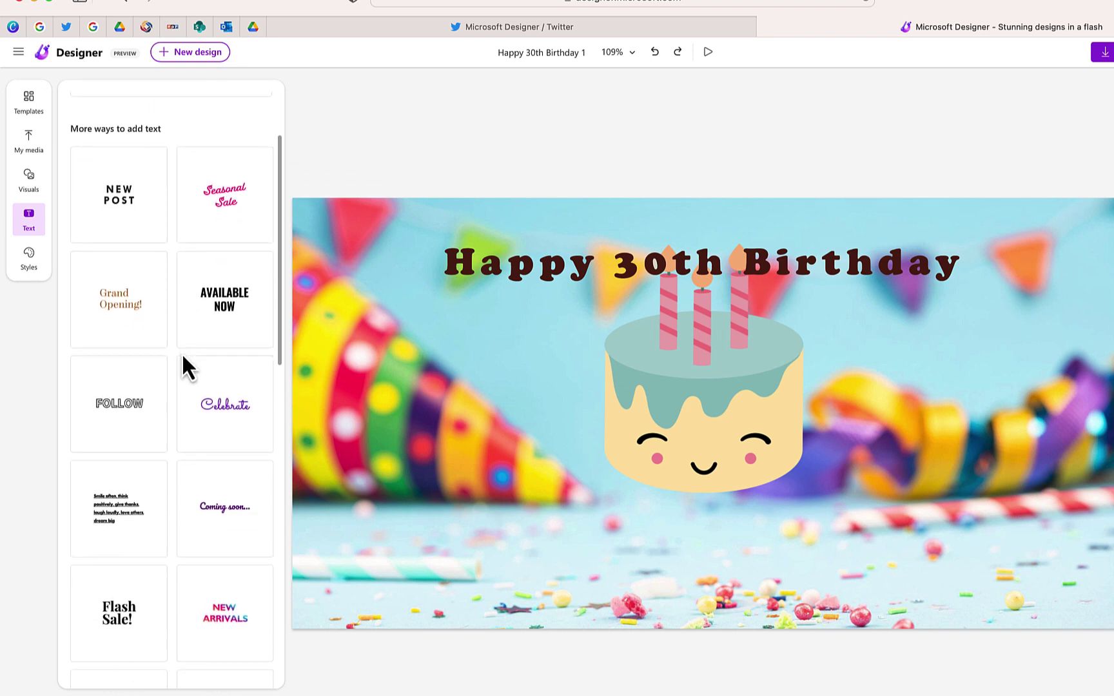
scroll(182, 353, "up", 5)
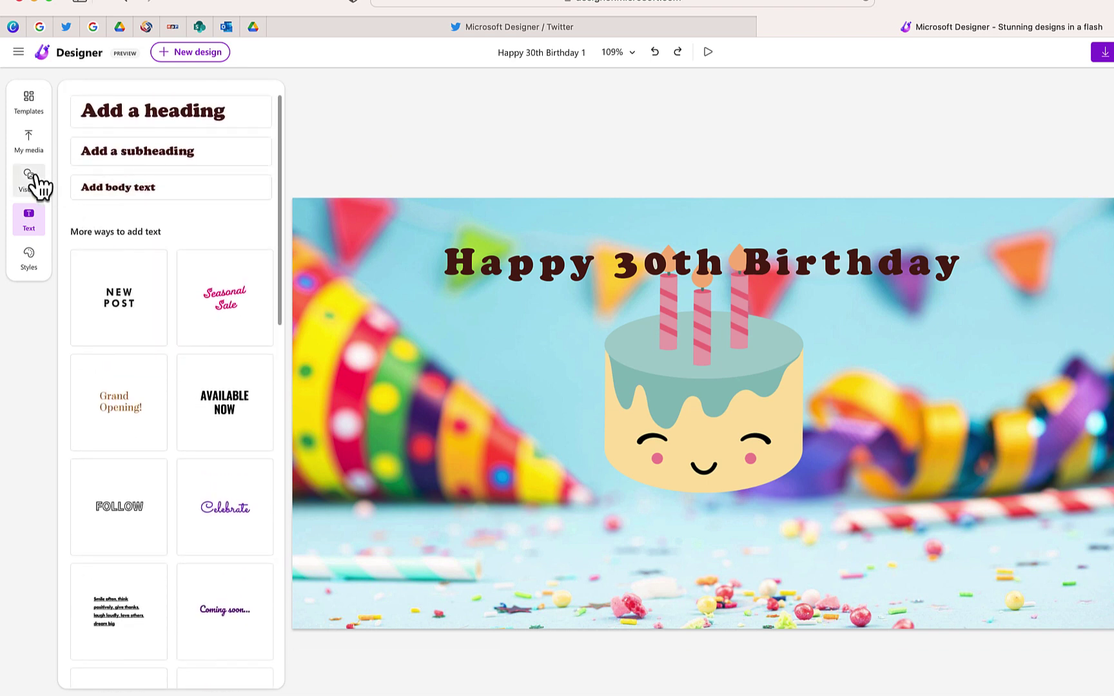
Step: Browse the Visuals panel, filtering by all, photos only, then graphics only
left_click(31, 175)
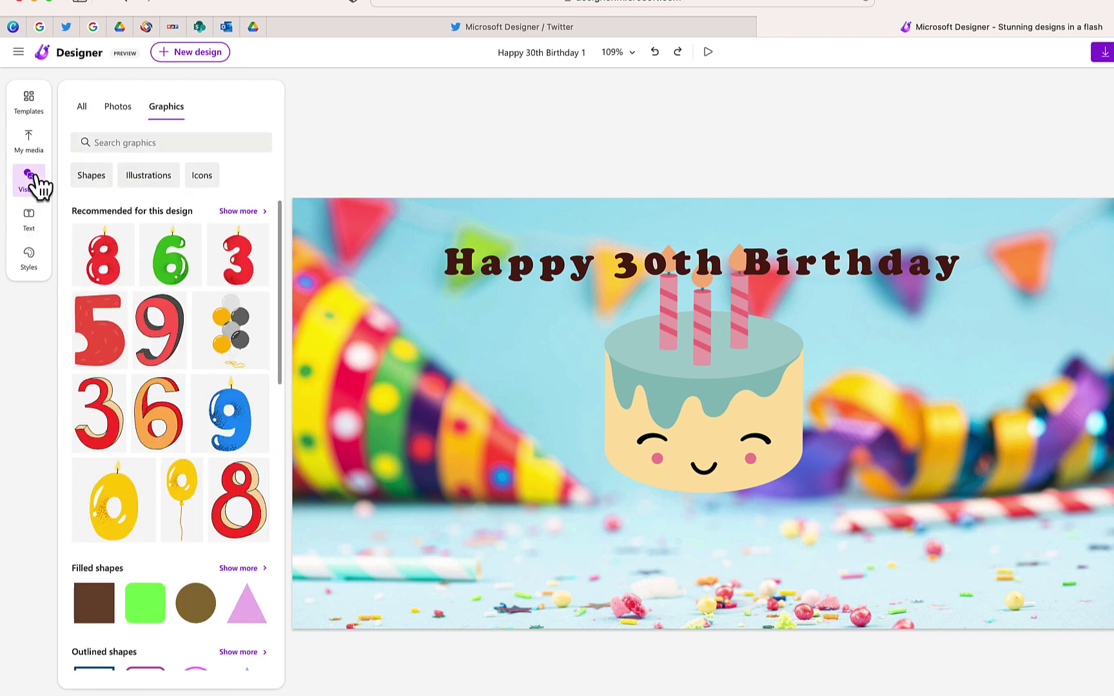
left_click(85, 110)
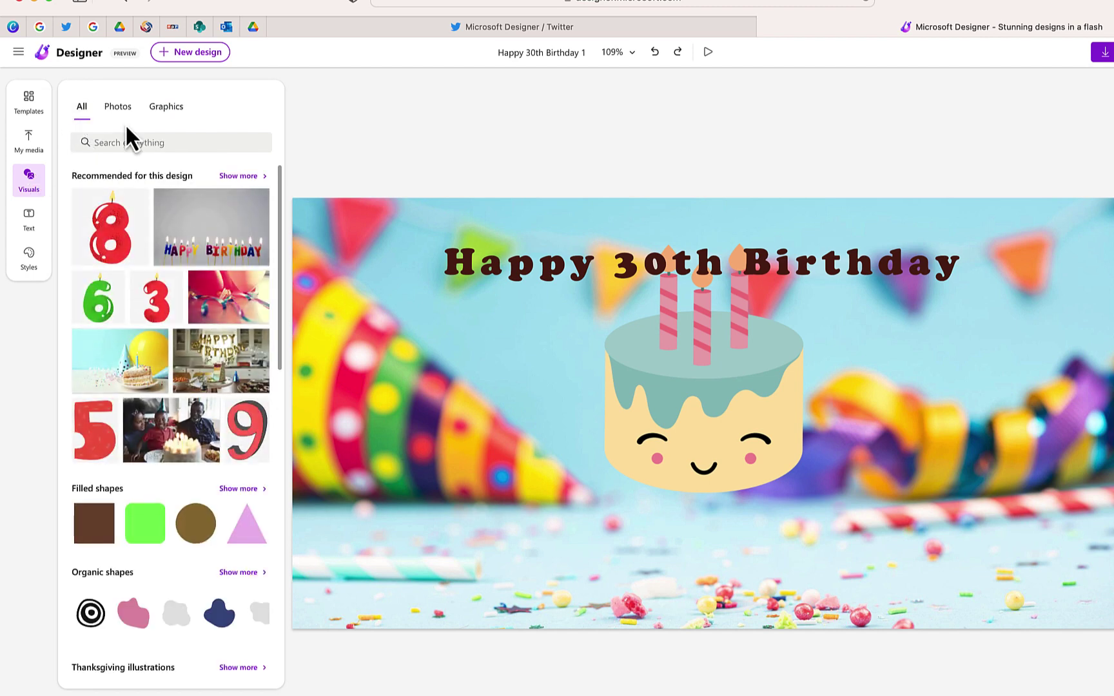
left_click(113, 122)
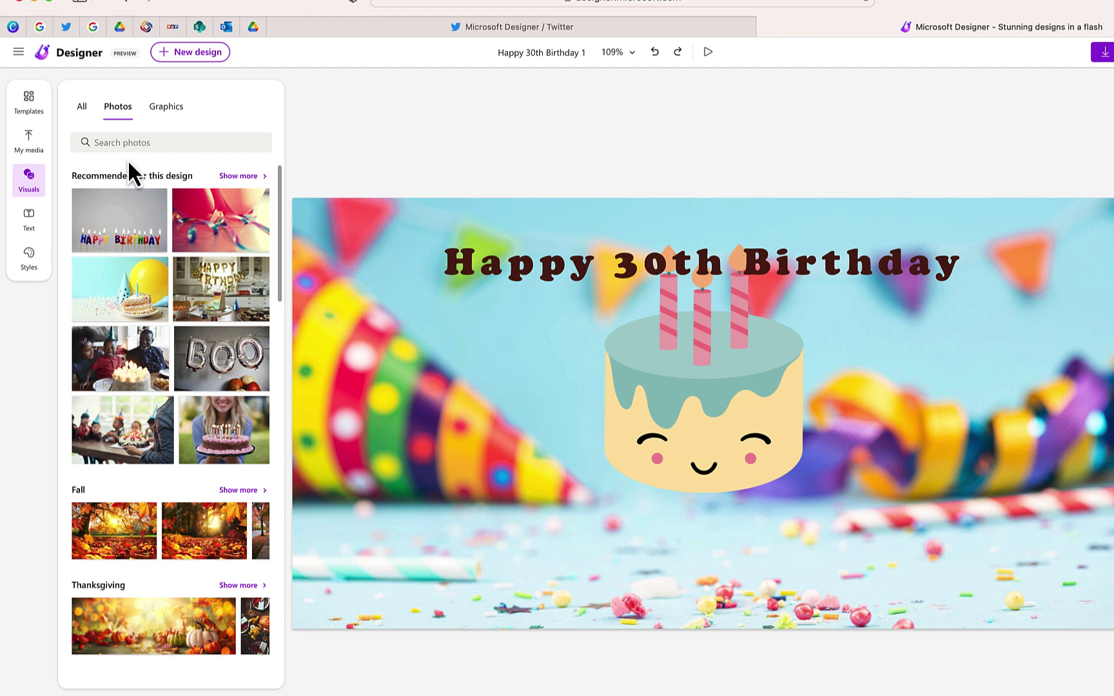
left_click(168, 111)
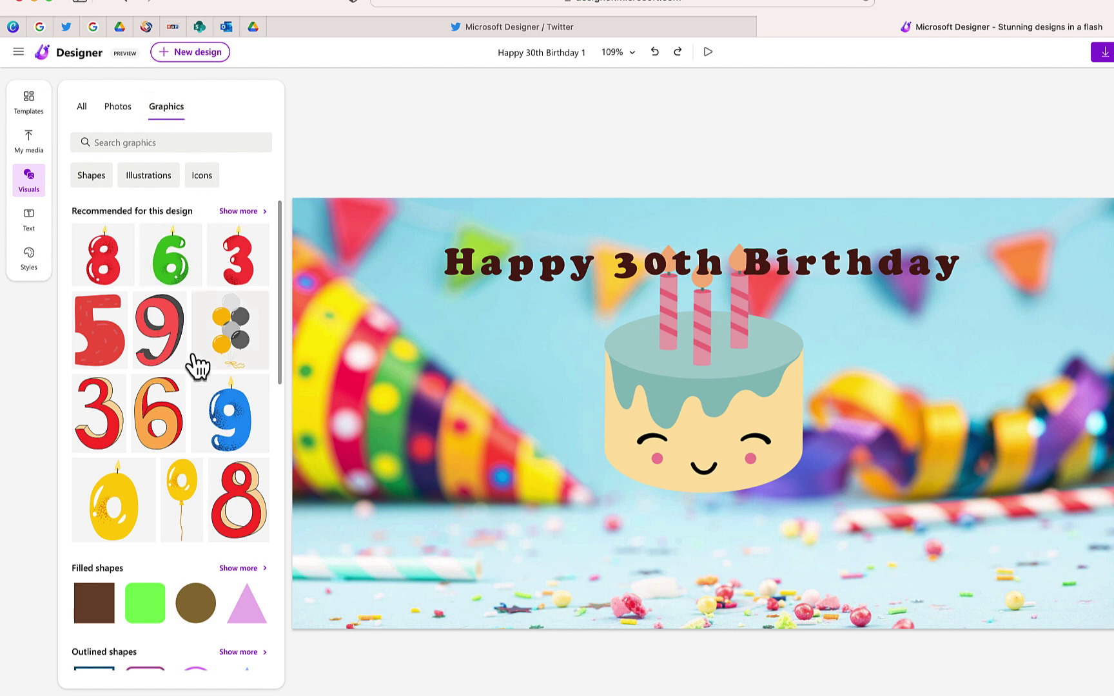
scroll(194, 368, "down", 2)
scroll(196, 368, "up", 2)
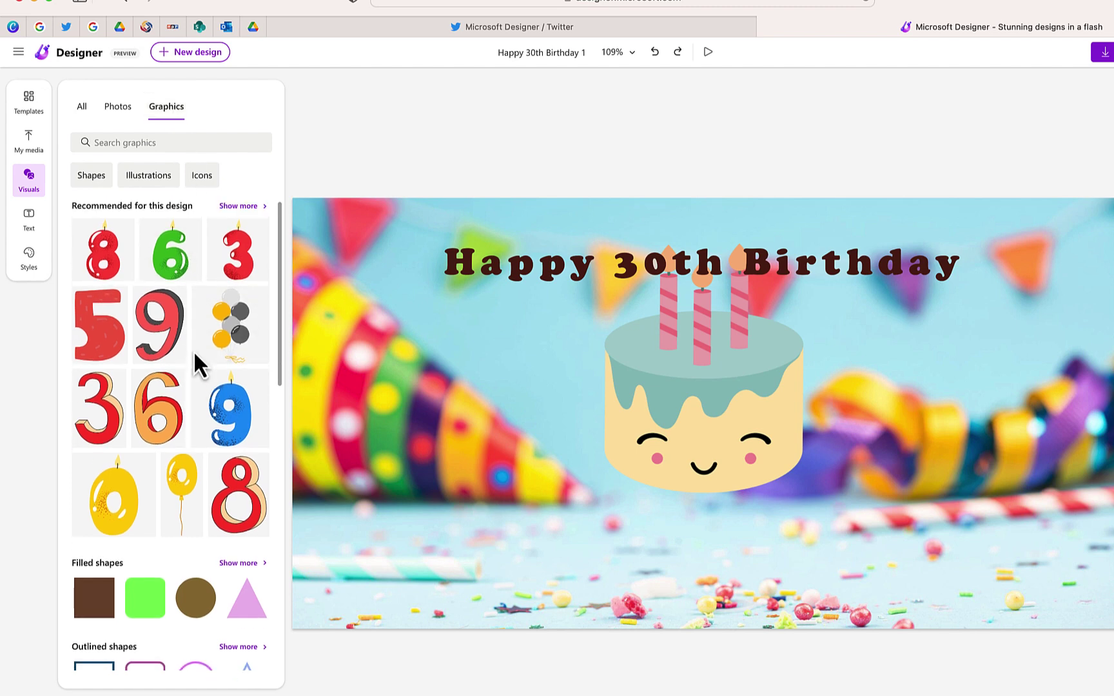
left_click(86, 110)
Step: Look through My media and scroll the ready-made design templates
left_click(29, 147)
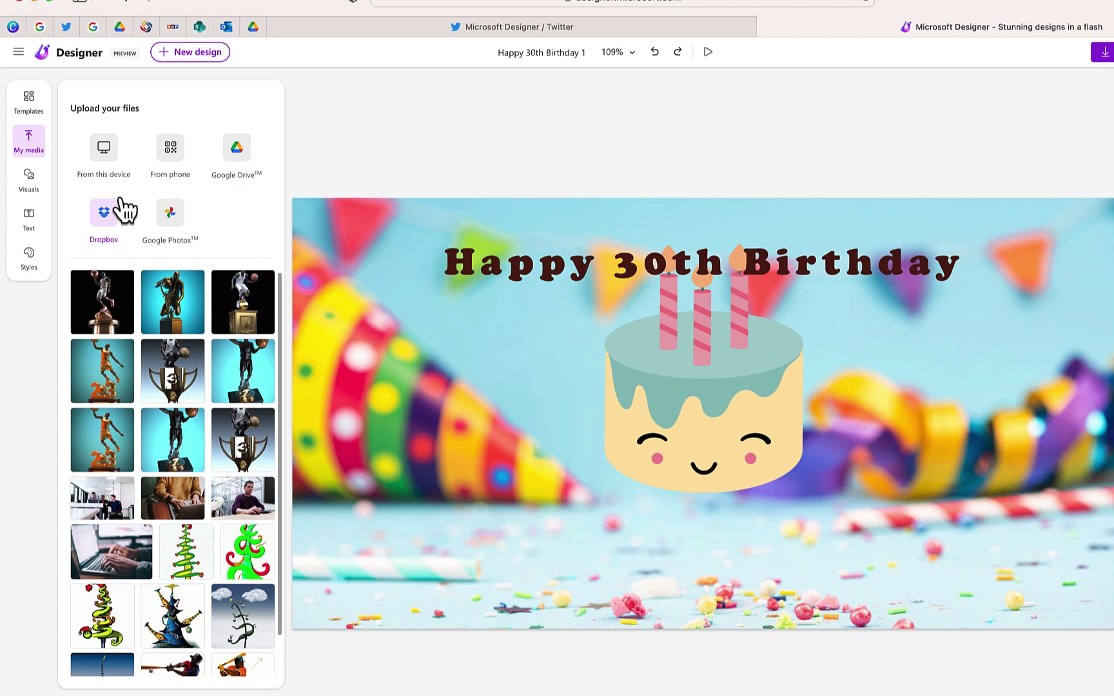
left_click(30, 116)
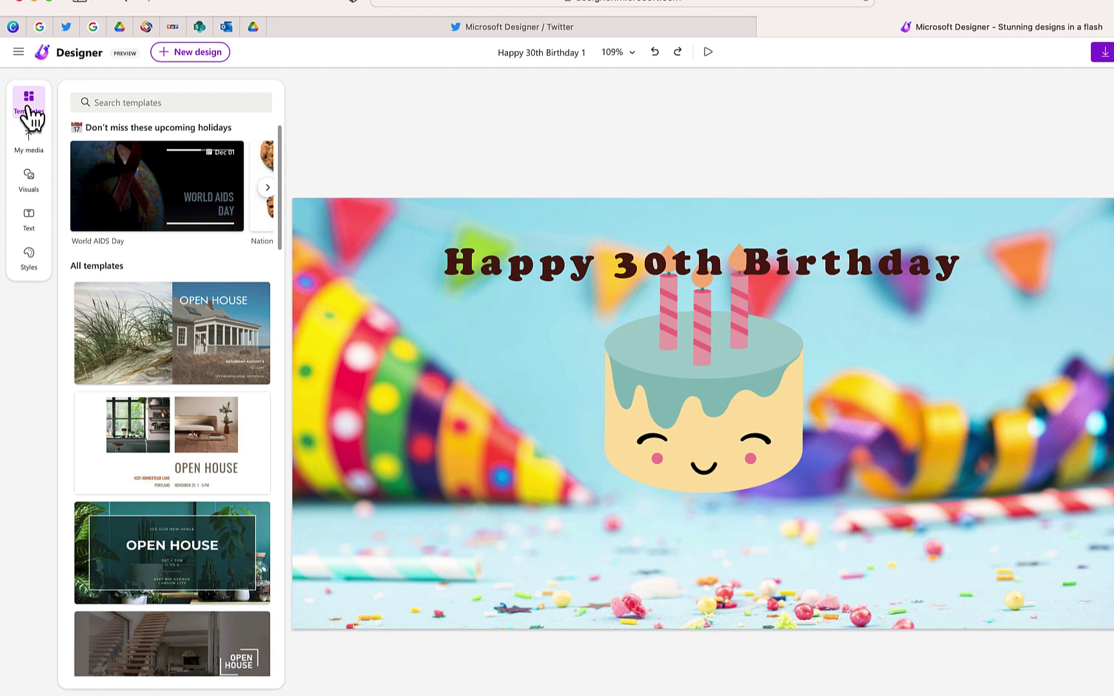
scroll(199, 380, "down", 5)
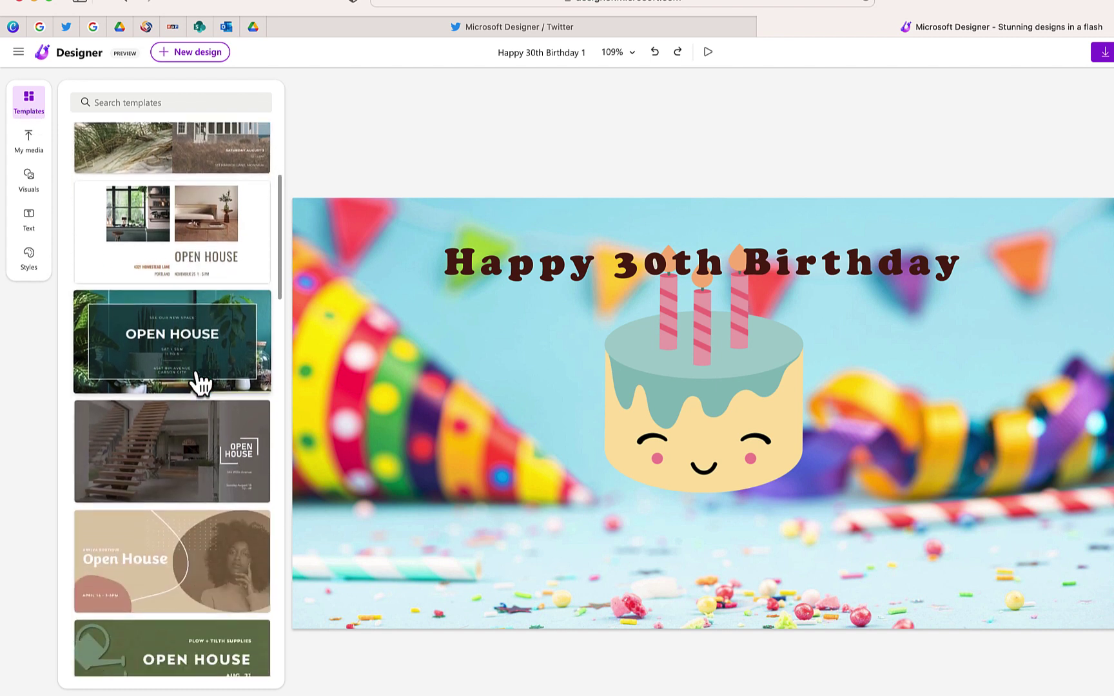
scroll(199, 383, "down", 4)
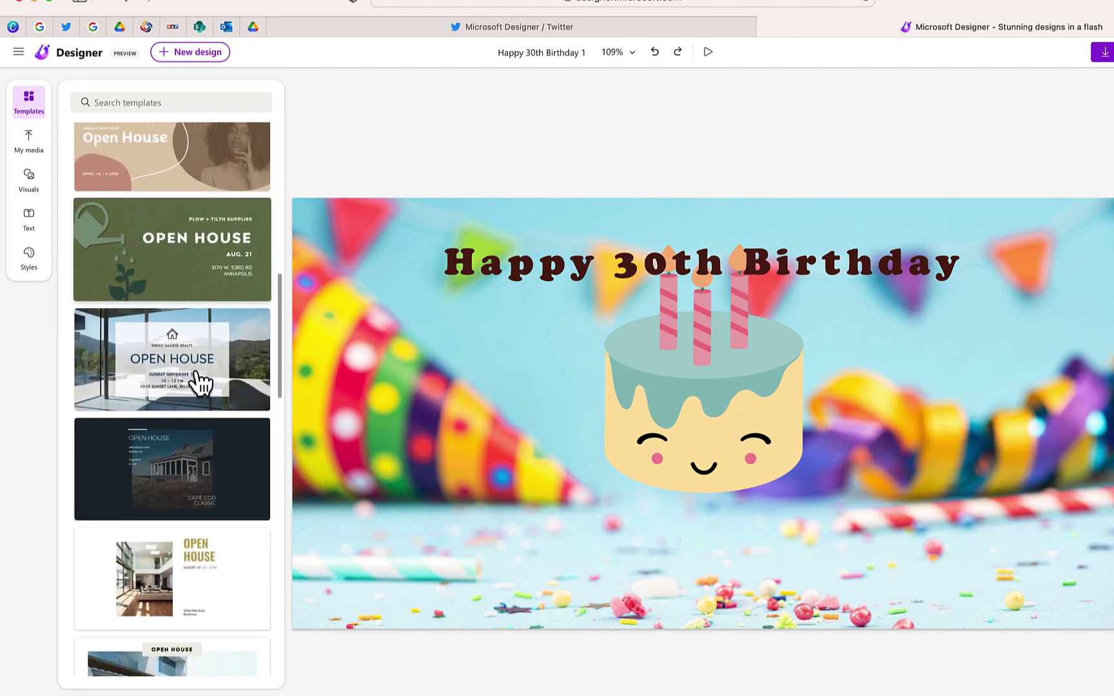
scroll(200, 383, "up", 5)
scroll(200, 383, "up", 1)
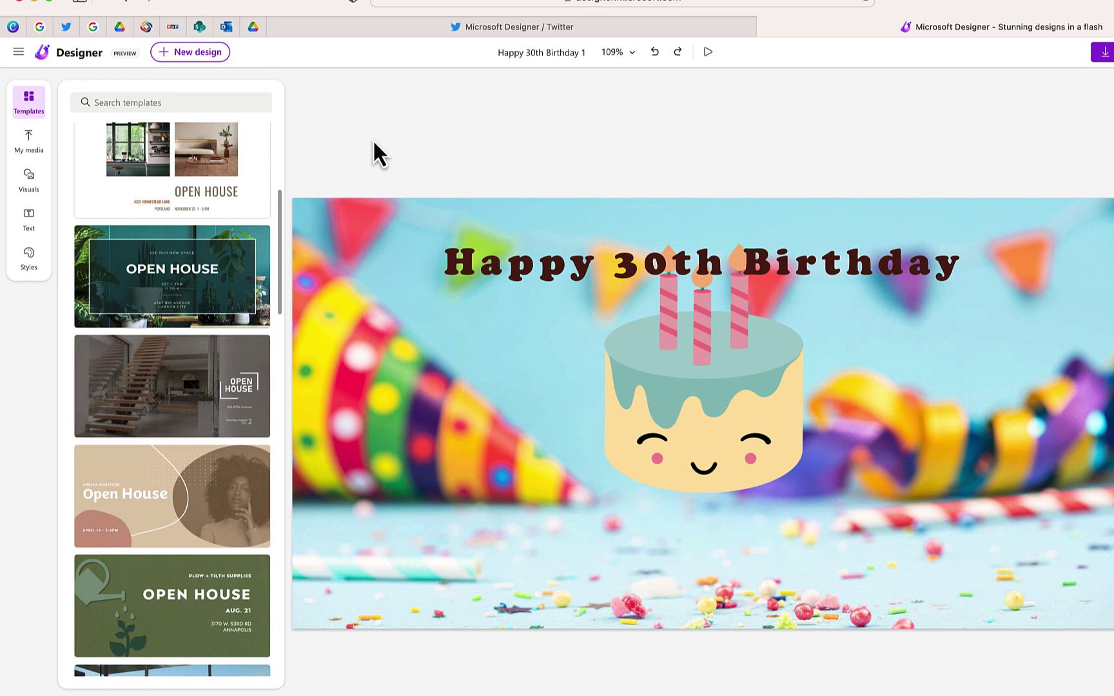
Step: Lower the cake graphic, centre the title higher, and nudge the cake slightly left
left_click_drag(677, 409, 693, 462)
left_click_drag(527, 258, 527, 251)
left_click_drag(658, 399, 651, 398)
left_click(571, 292)
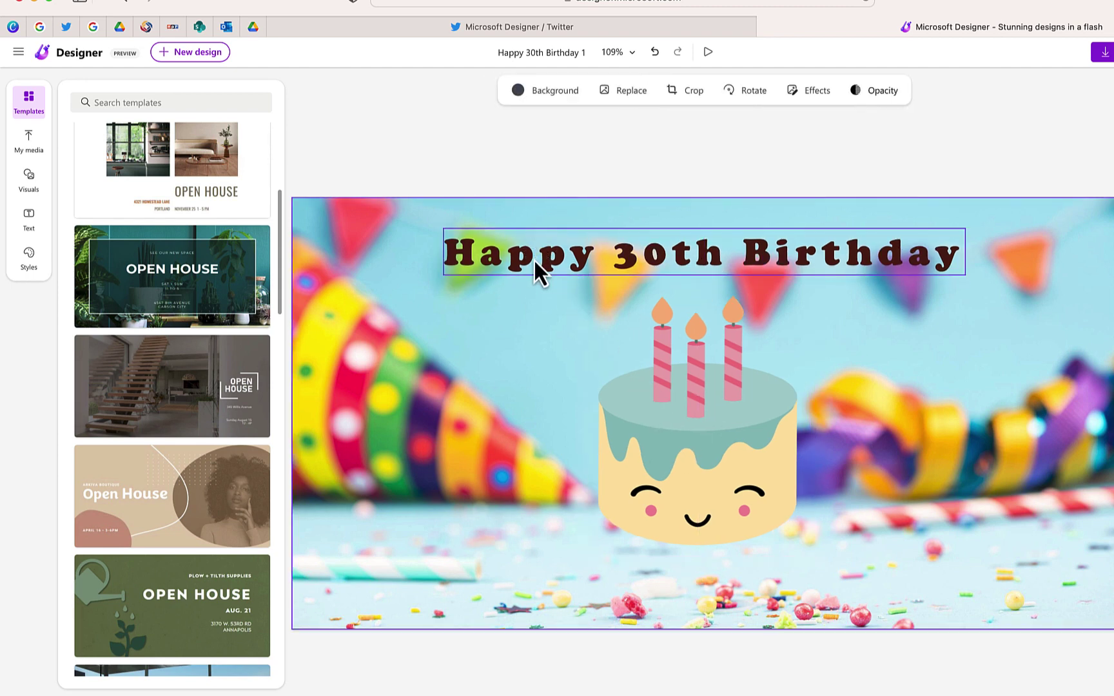
Step: Colour the 'Happy 30th Birthday' title bright red after trying blues and dark red
left_click(534, 259)
left_click(505, 91)
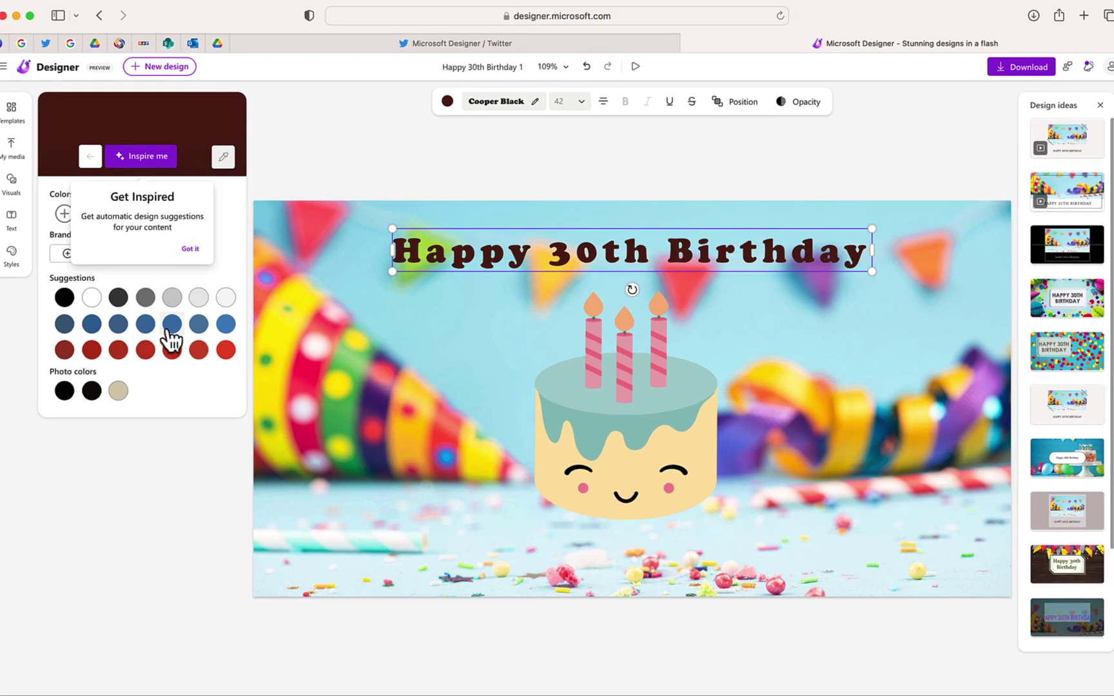
left_click(171, 324)
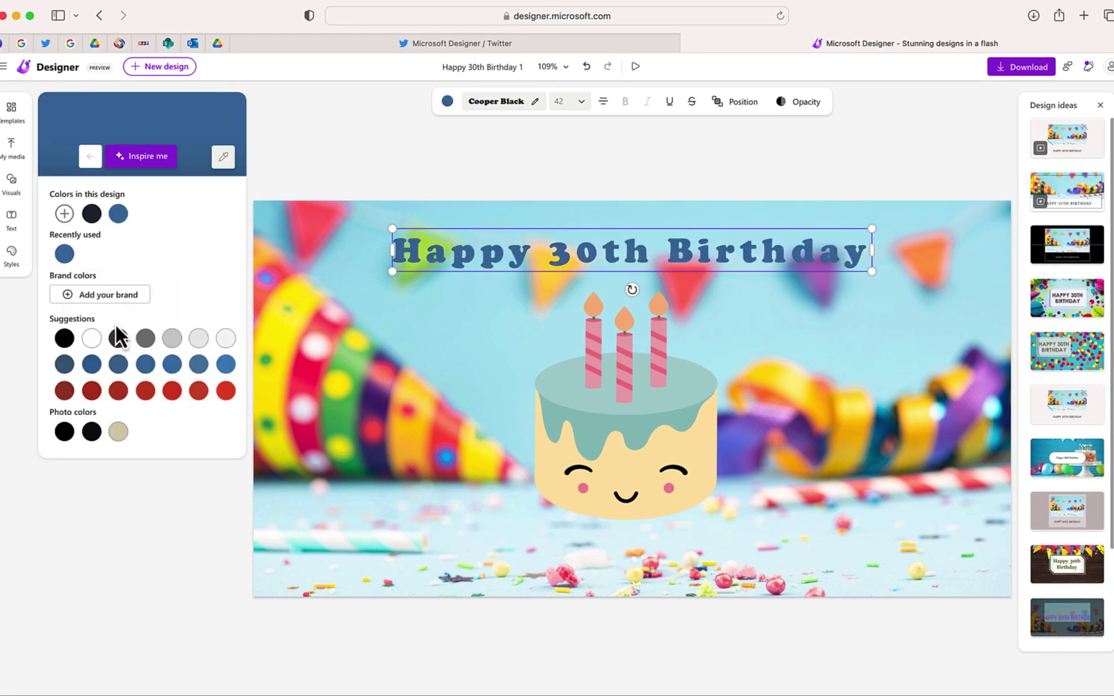
left_click(91, 364)
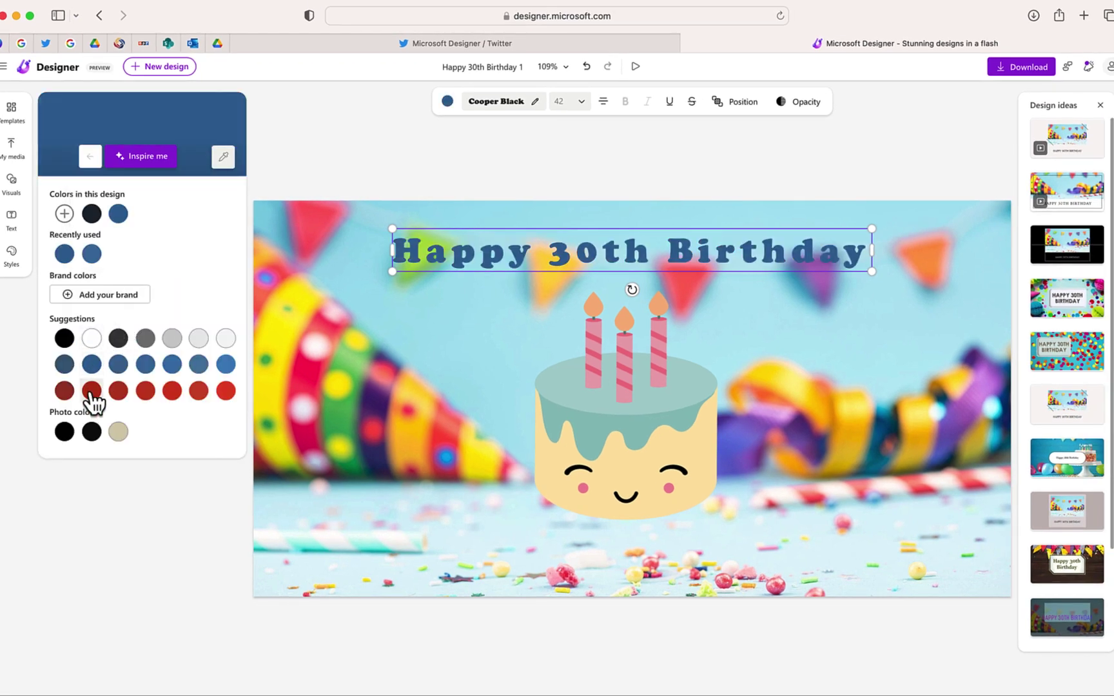
left_click(118, 390)
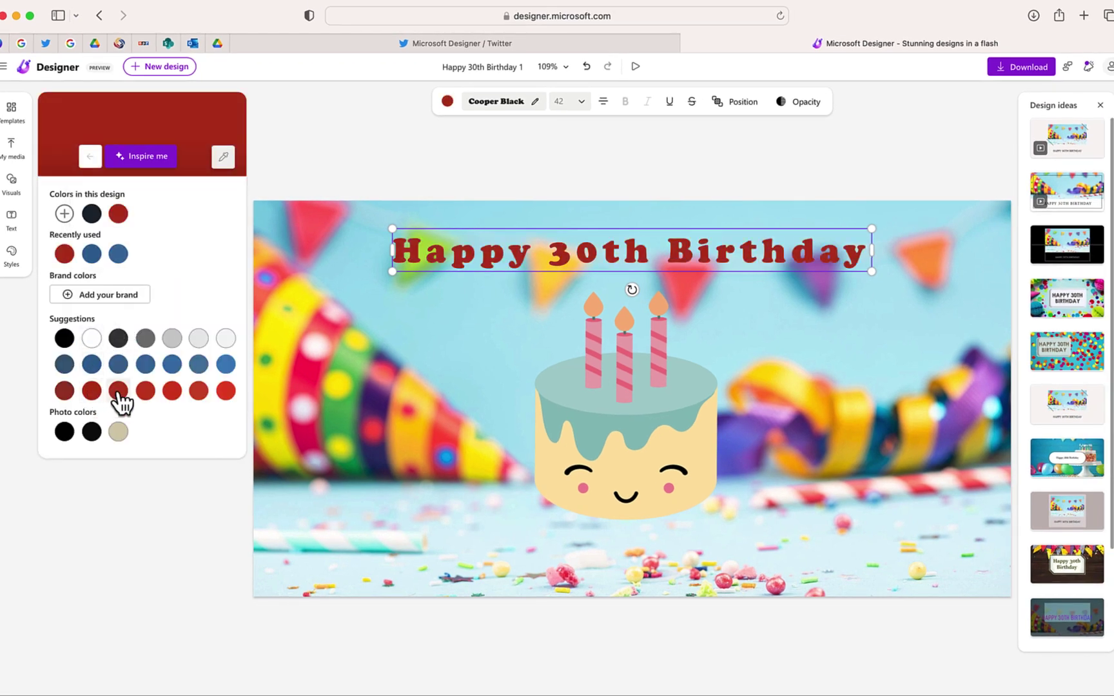
left_click(224, 394)
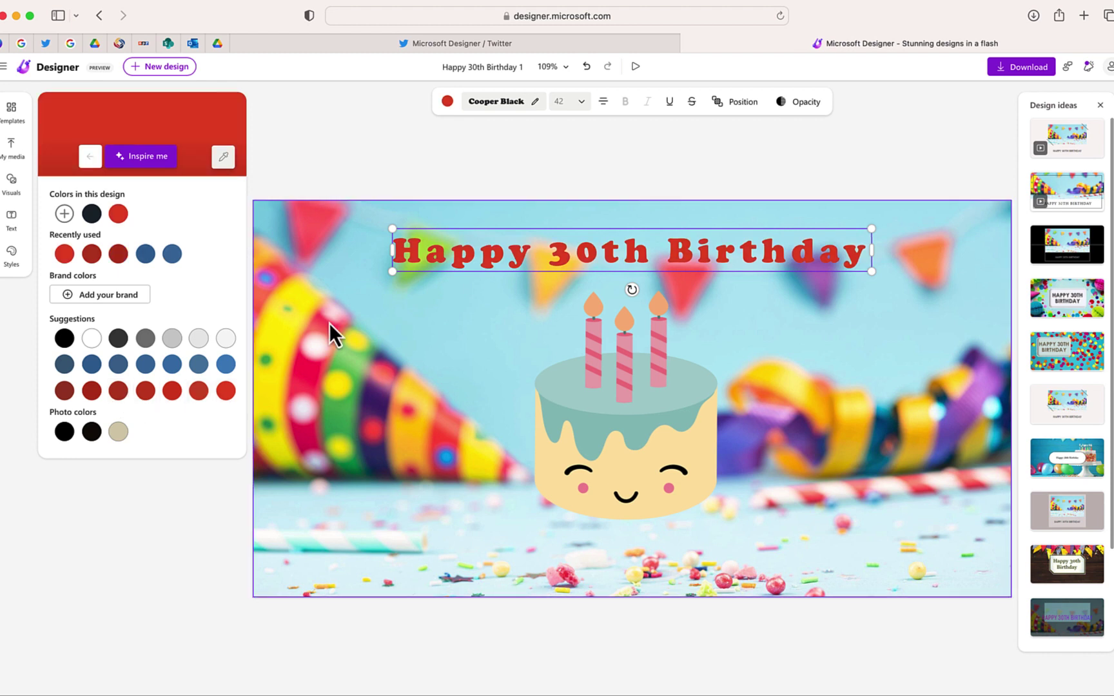
left_click(463, 303)
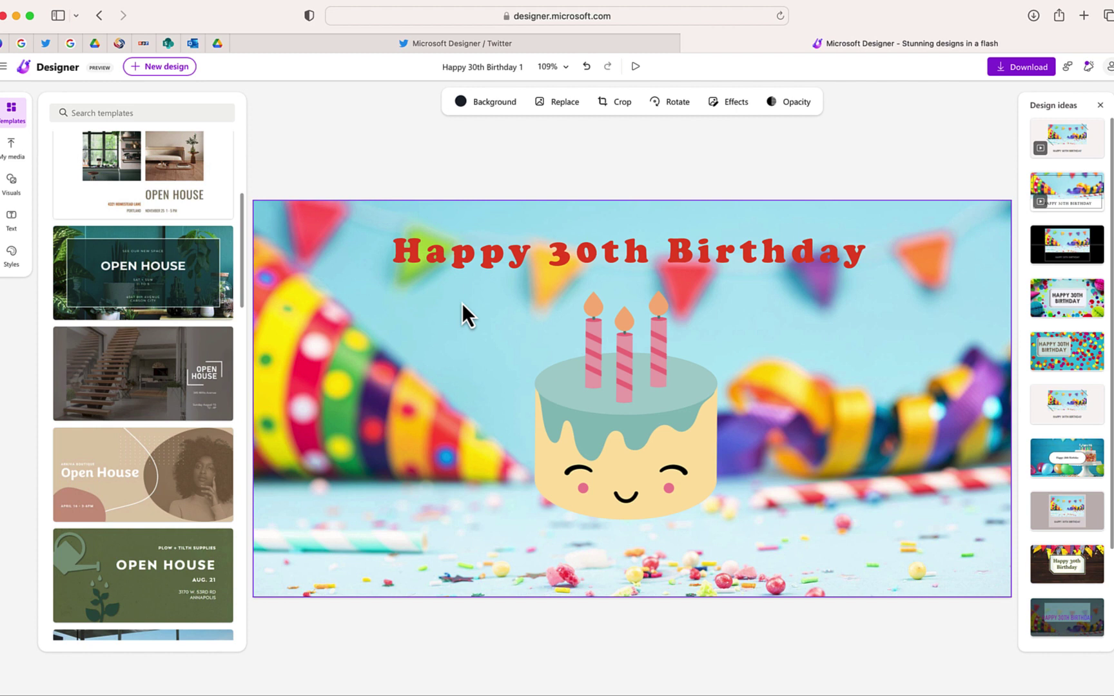
Step: Preview the animation, then download the design as PNG instead of MP4
left_click(635, 67)
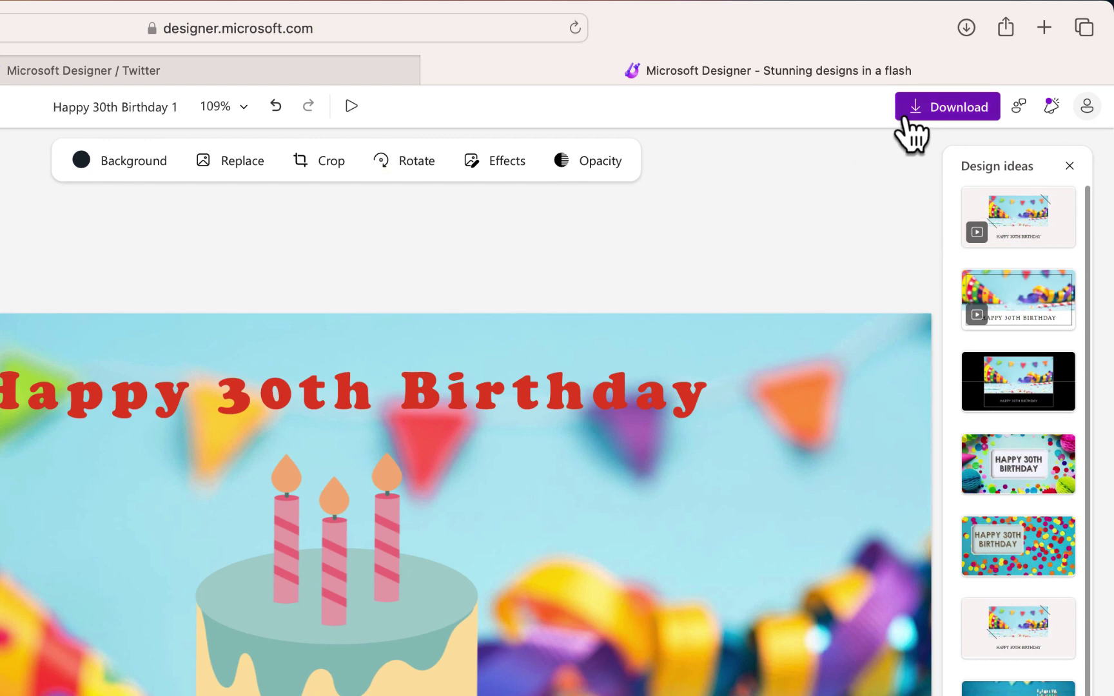
left_click(935, 109)
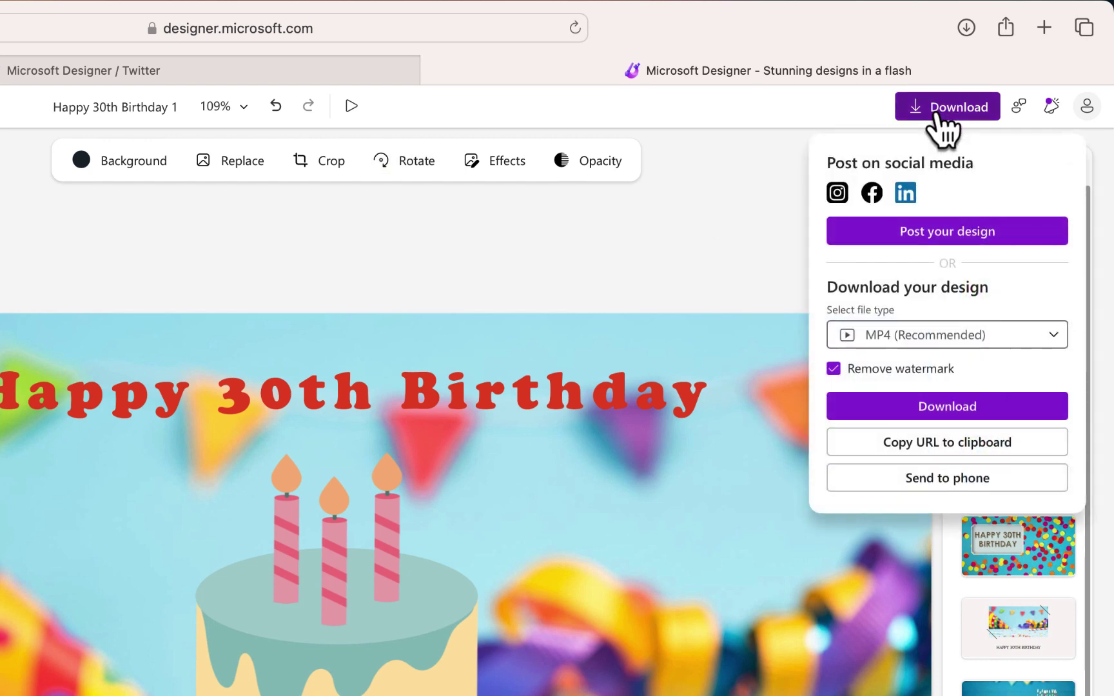
left_click(937, 333)
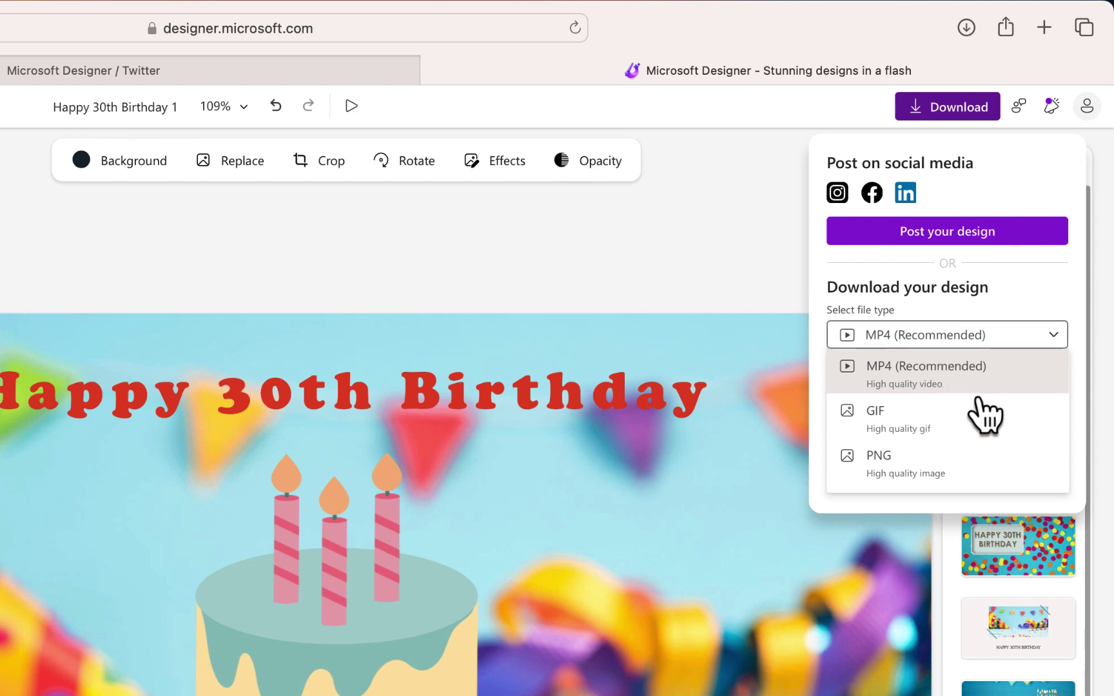
left_click(1002, 482)
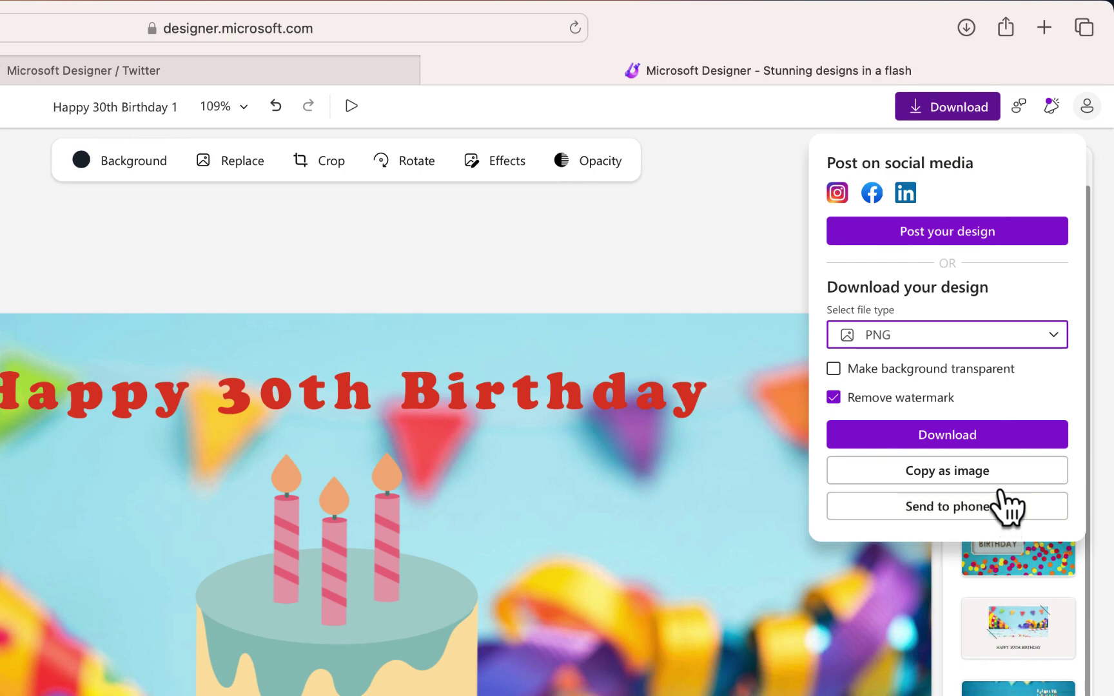
left_click(1003, 447)
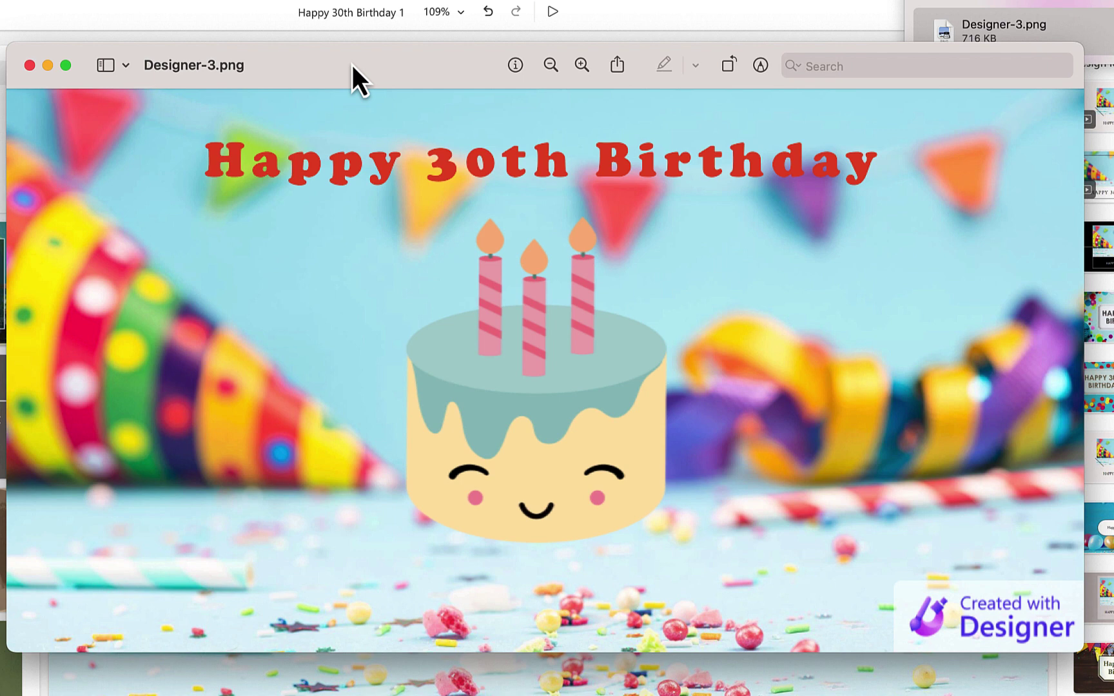
Step: Close the exported image preview and reopen download options with Remove watermark ticked
key("super+w")
left_click(870, 156)
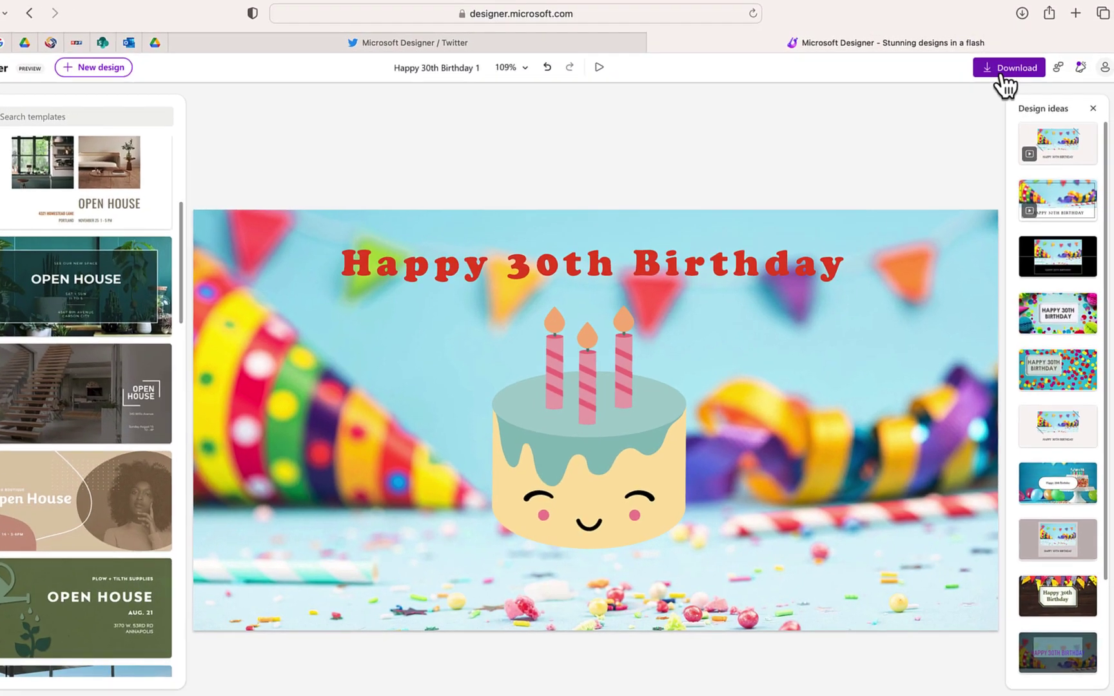
left_click(1017, 65)
left_click(854, 330)
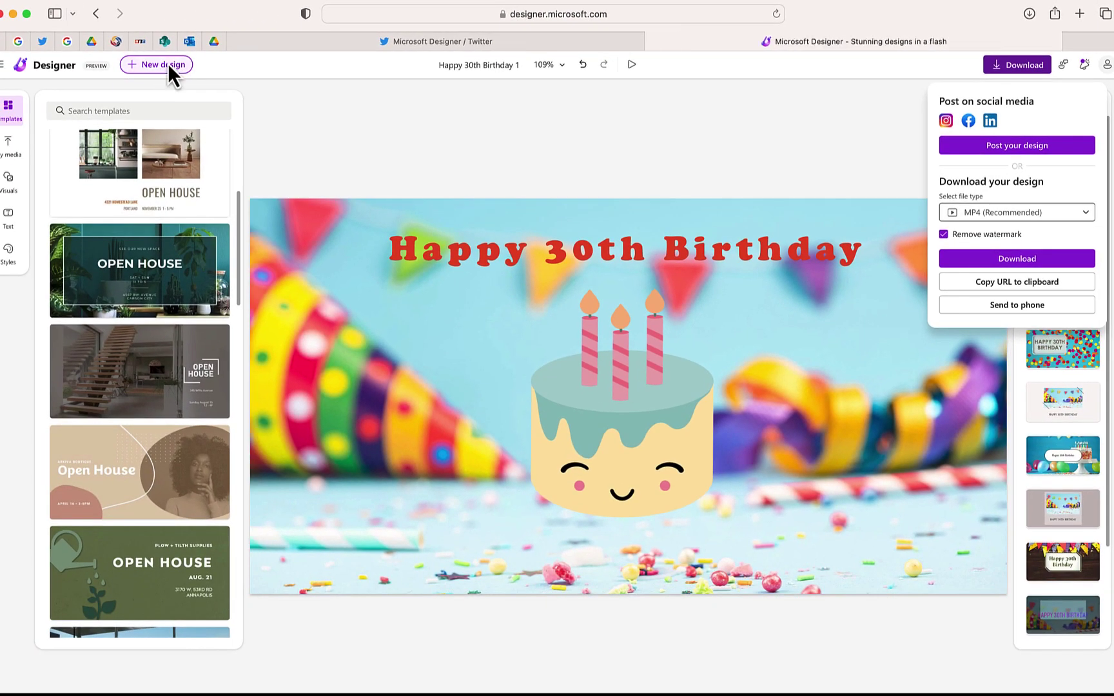
Step: Start a new 'NBA Hall of Fame' design and try maroon, ornament, trophy and court templates
left_click(169, 64)
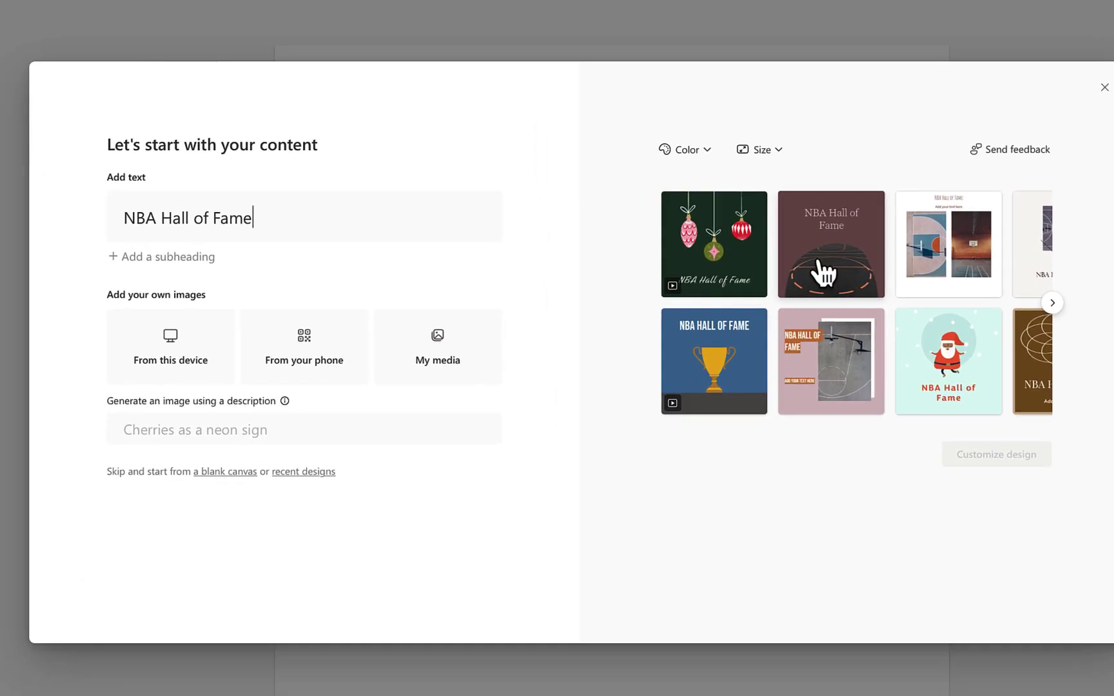
left_click(751, 300)
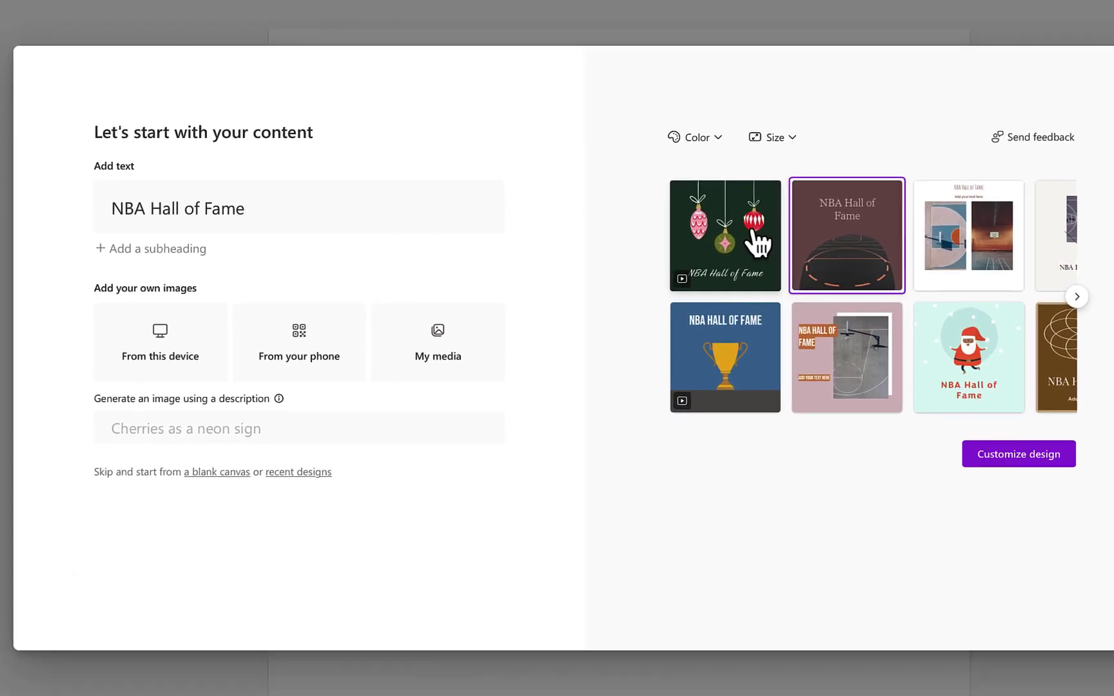
left_click(740, 281)
left_click(725, 373)
left_click(824, 361)
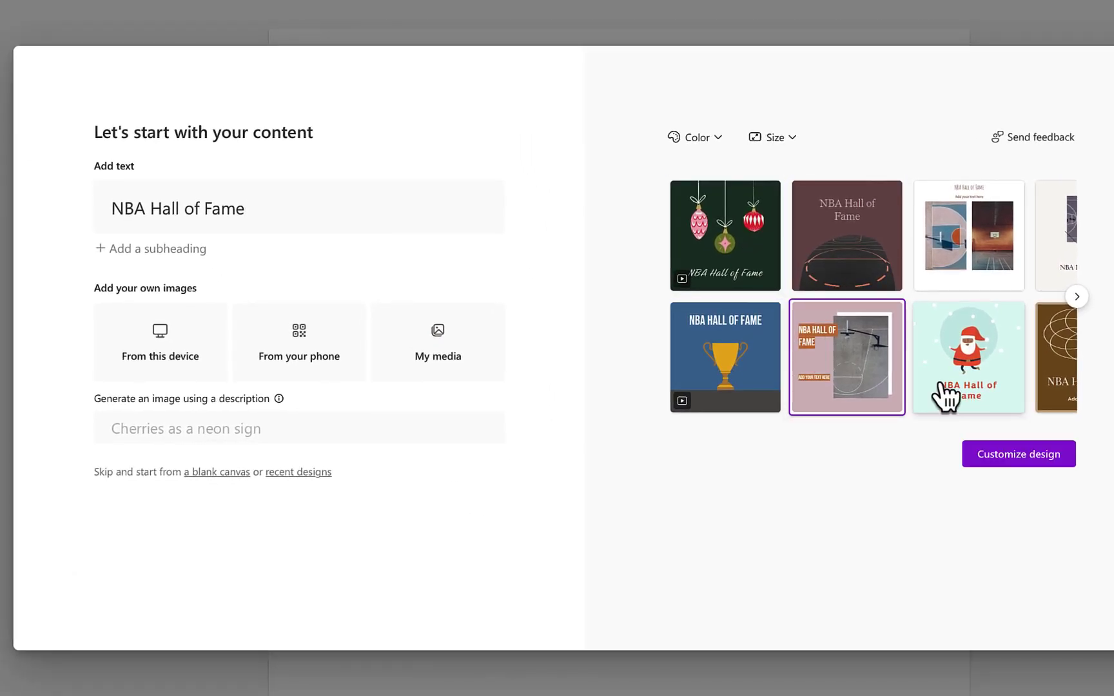
left_click(1076, 297)
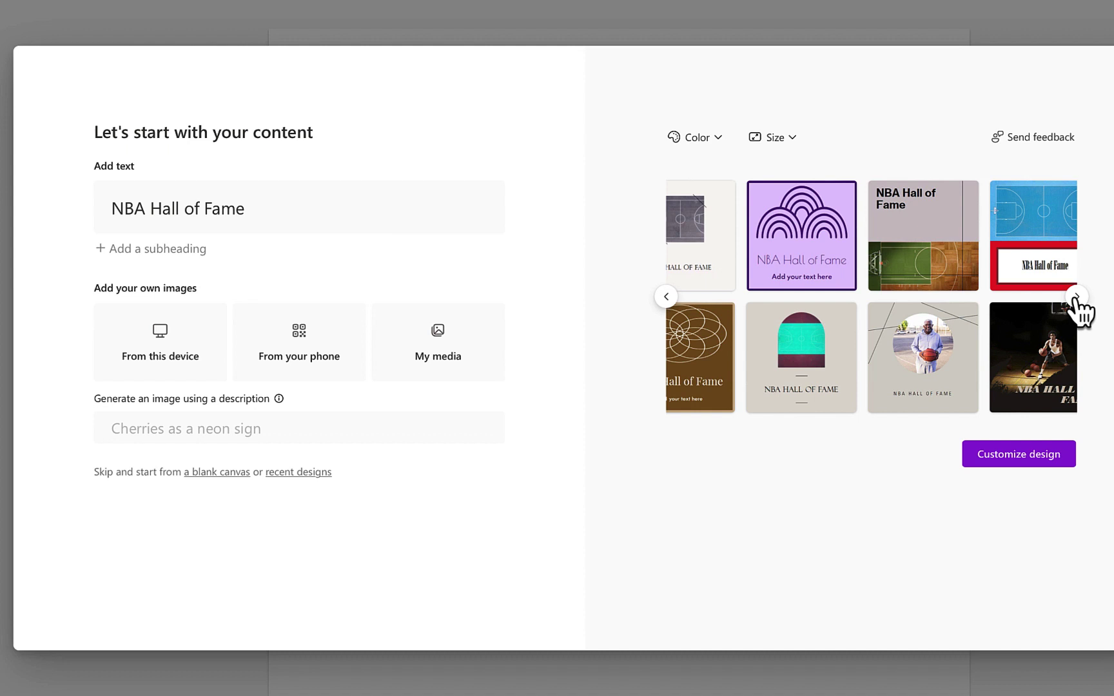
Step: Paste the golden statue dunking-on-a-trophy prompt into DALL-E and generate images
left_click(250, 430)
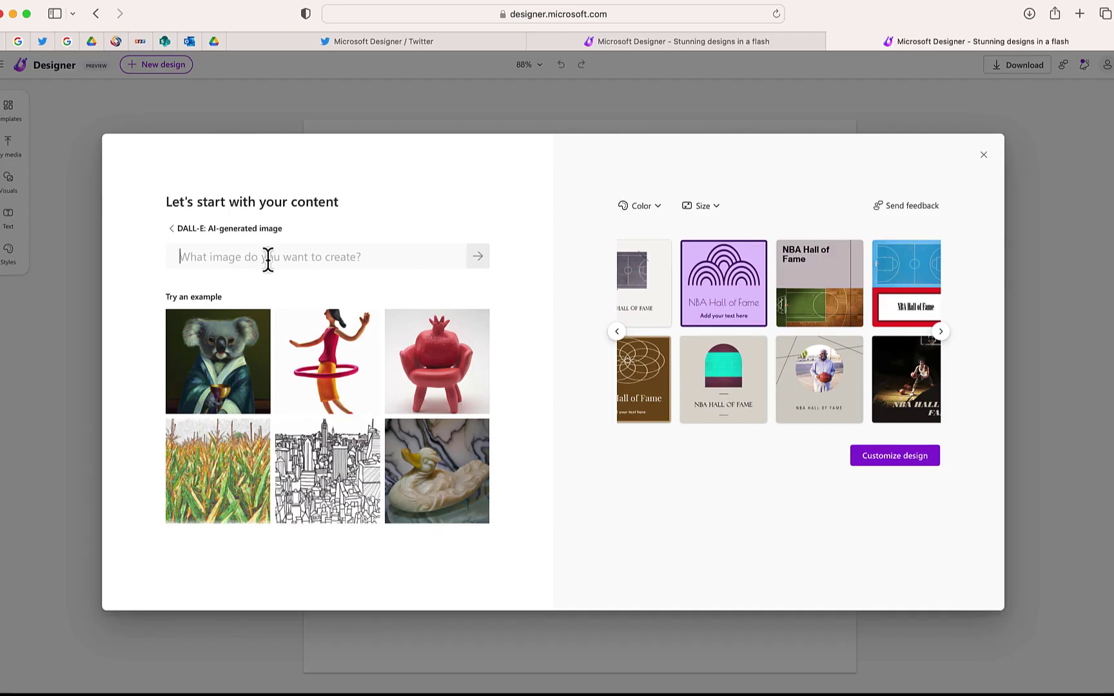
key("super+v")
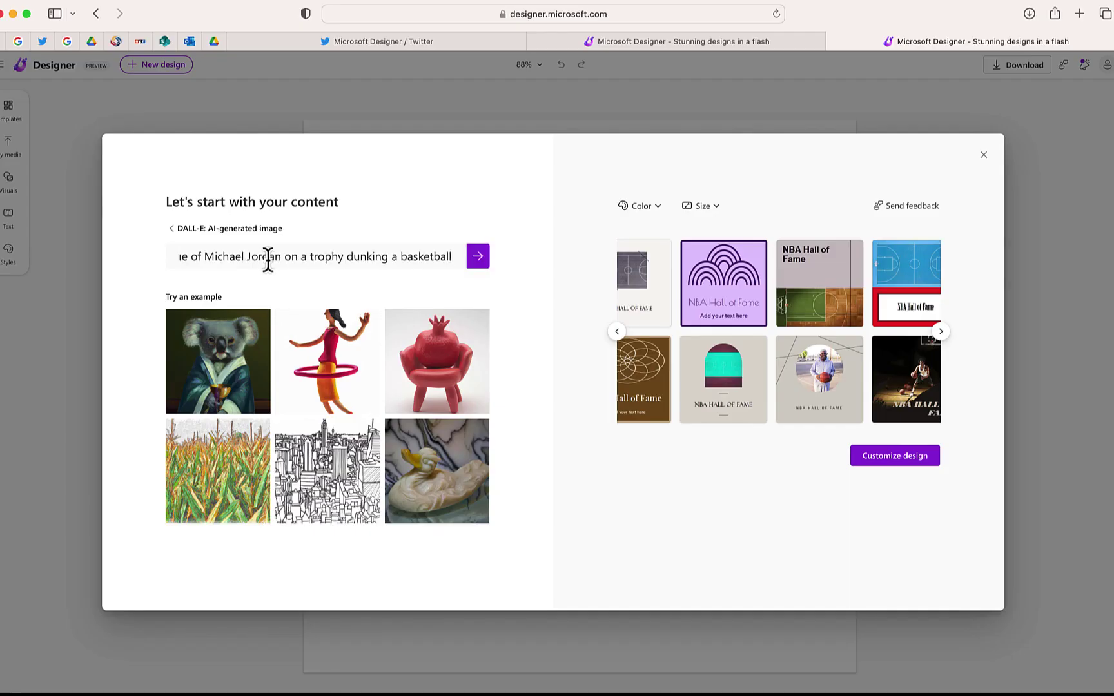
left_click_drag(268, 260, 147, 266)
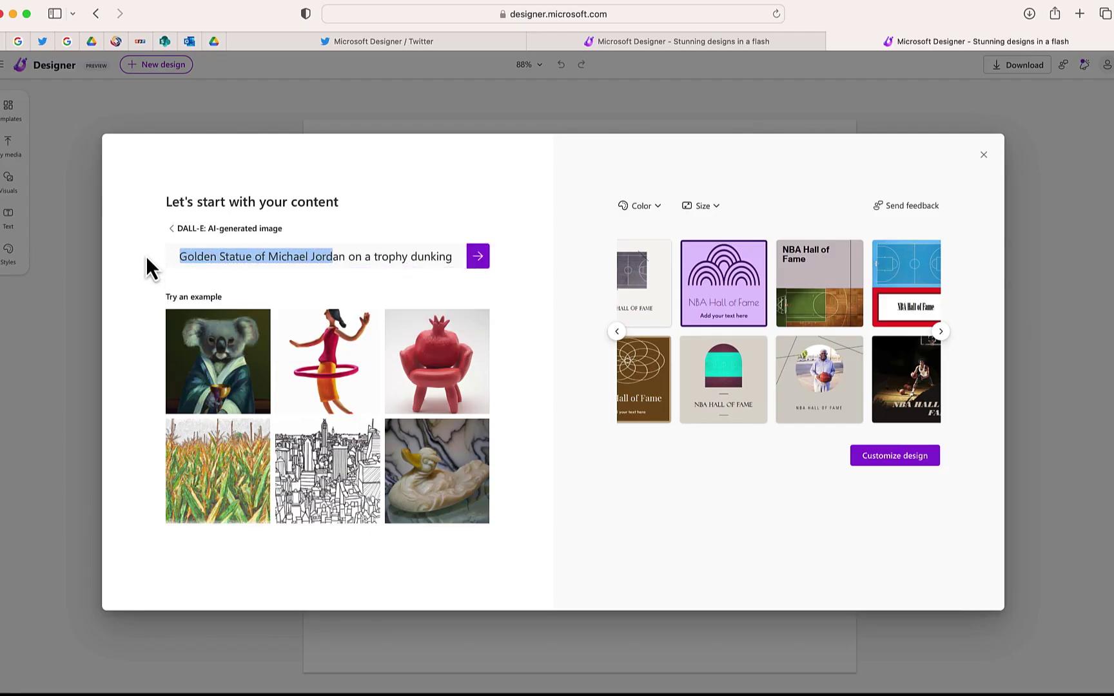
left_click(390, 258)
left_click(480, 259)
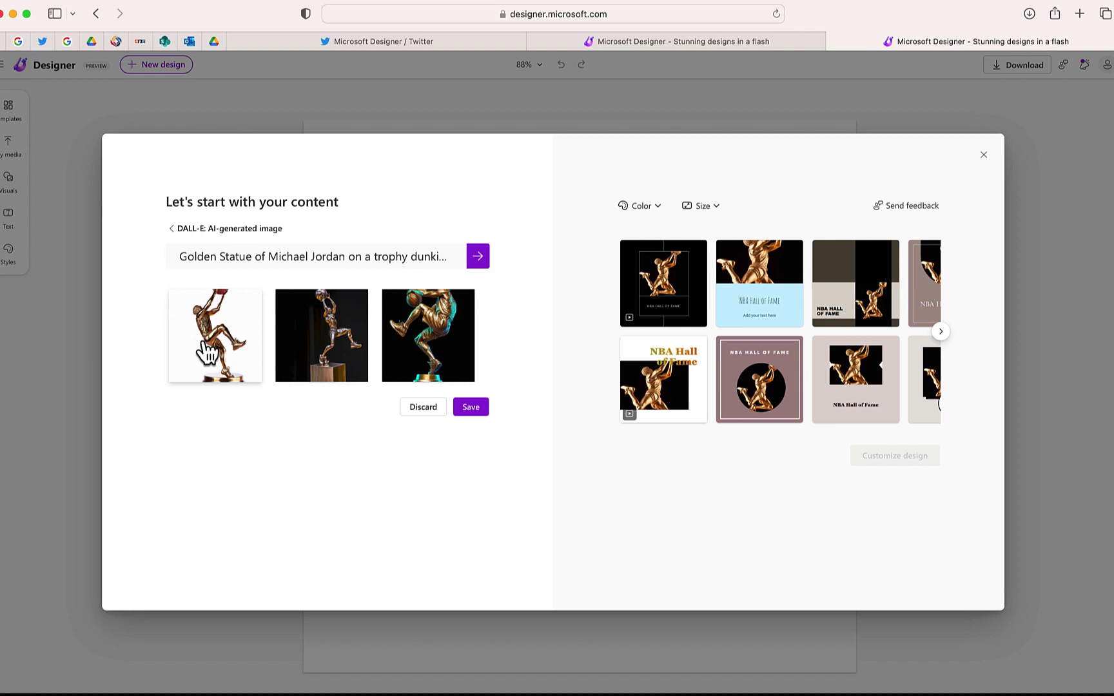
Step: Choose the black golden-statue design and open it with Customize design
left_click(688, 291)
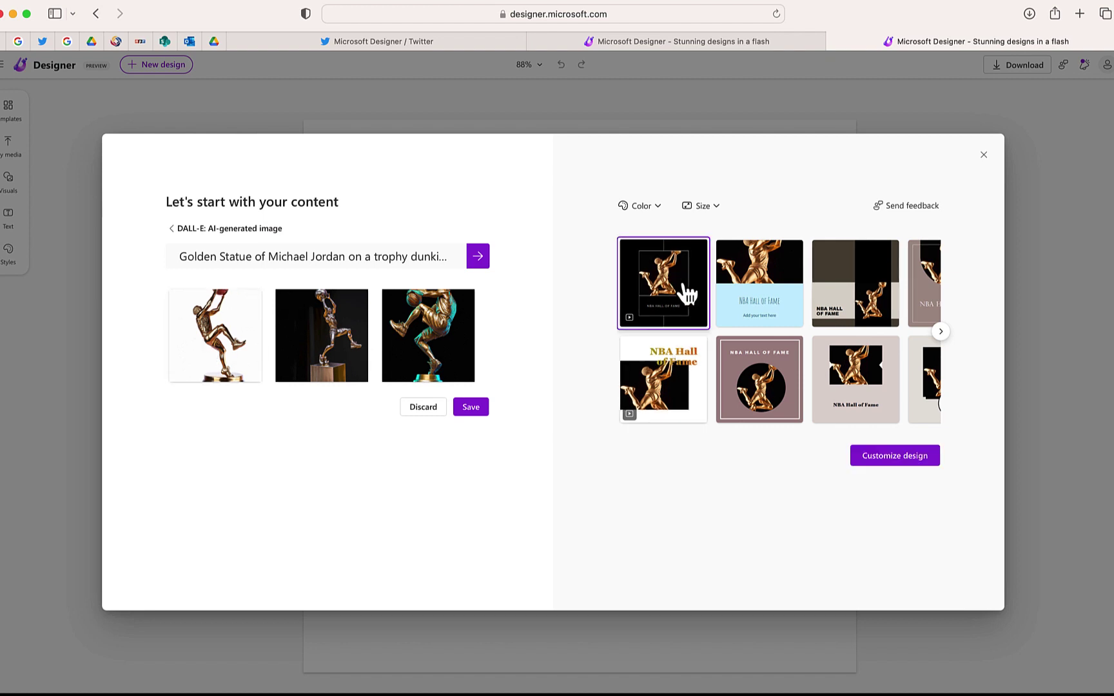
left_click(896, 459)
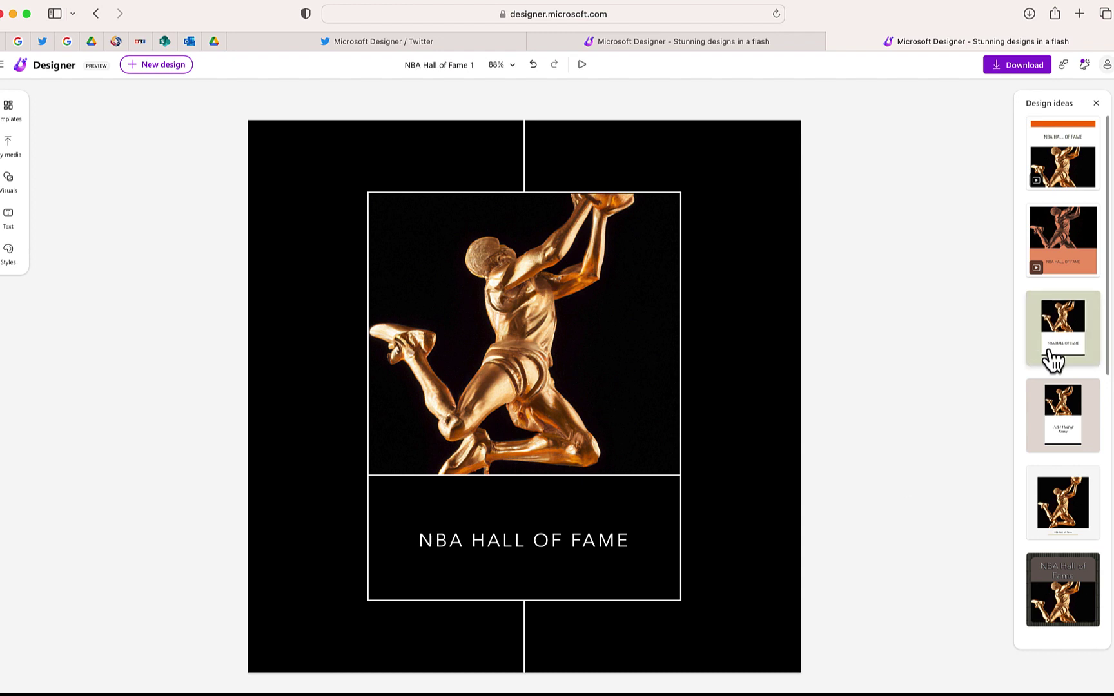
Step: Try the dark circle design idea, then settle on the diagonal brushstroke one with slanted italic NBA HALL OF FAME title
scroll(1051, 357, "down", 5)
scroll(1057, 351, "down", 2)
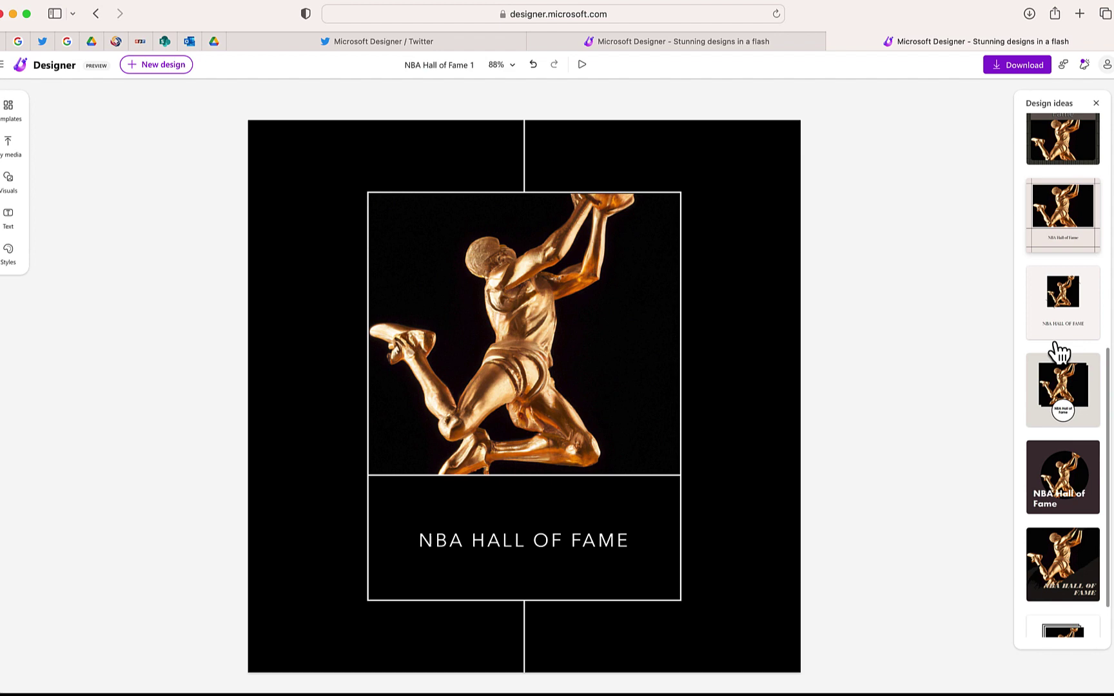
left_click(1062, 470)
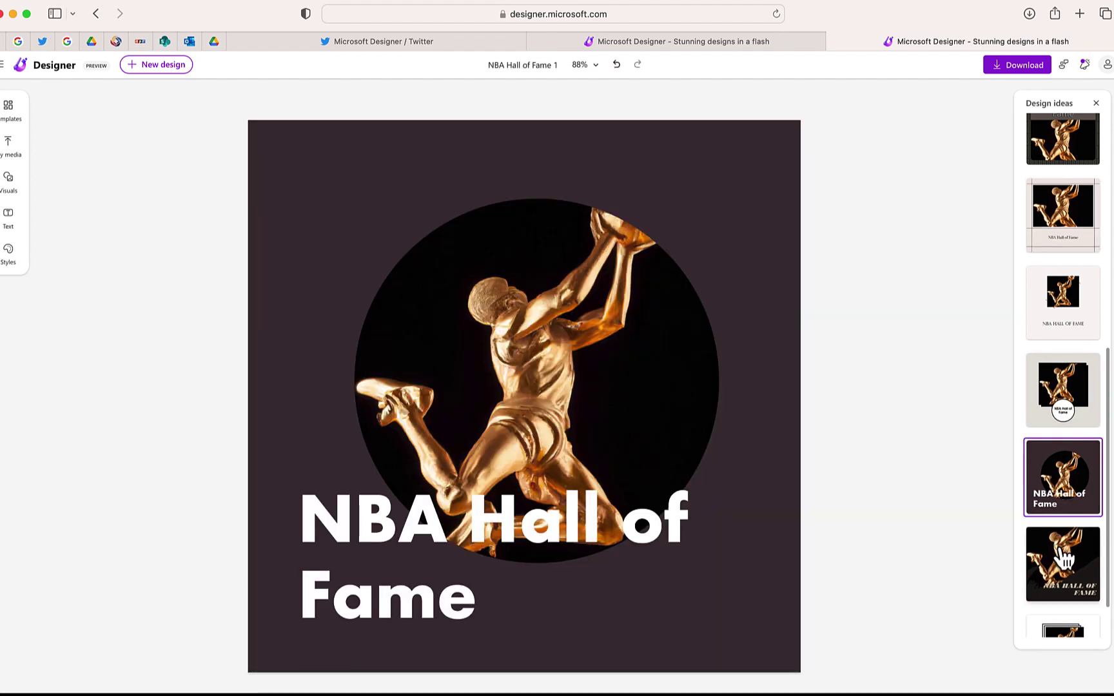
left_click(1062, 558)
scroll(1063, 558, "down", 1)
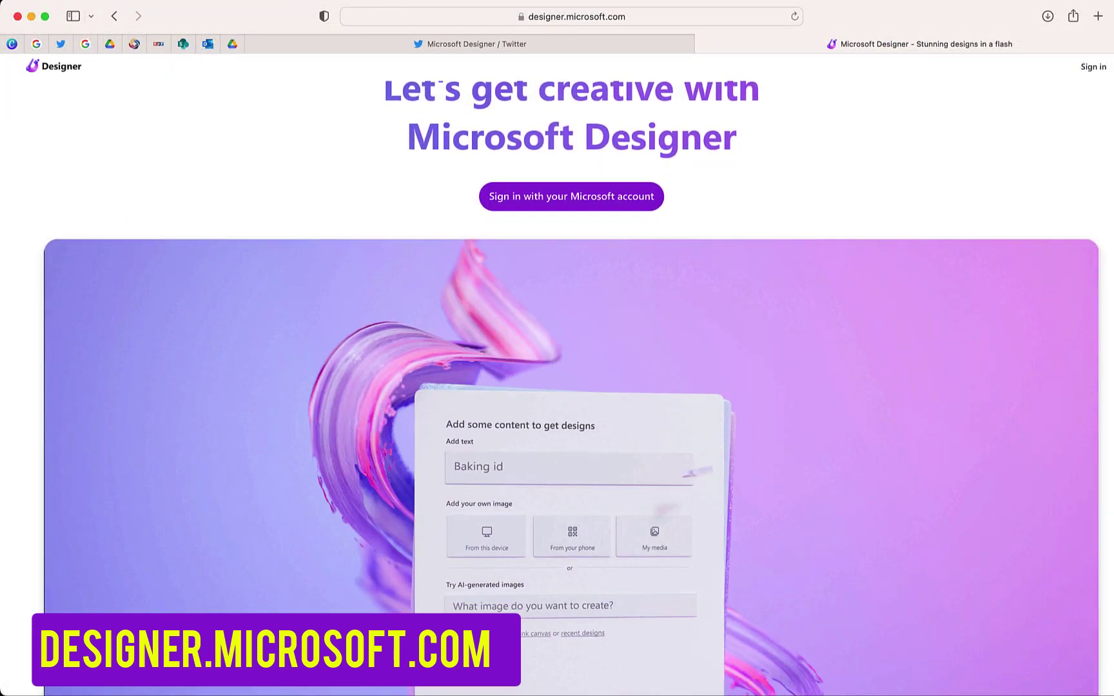
scroll(571, 387, "down", 4)
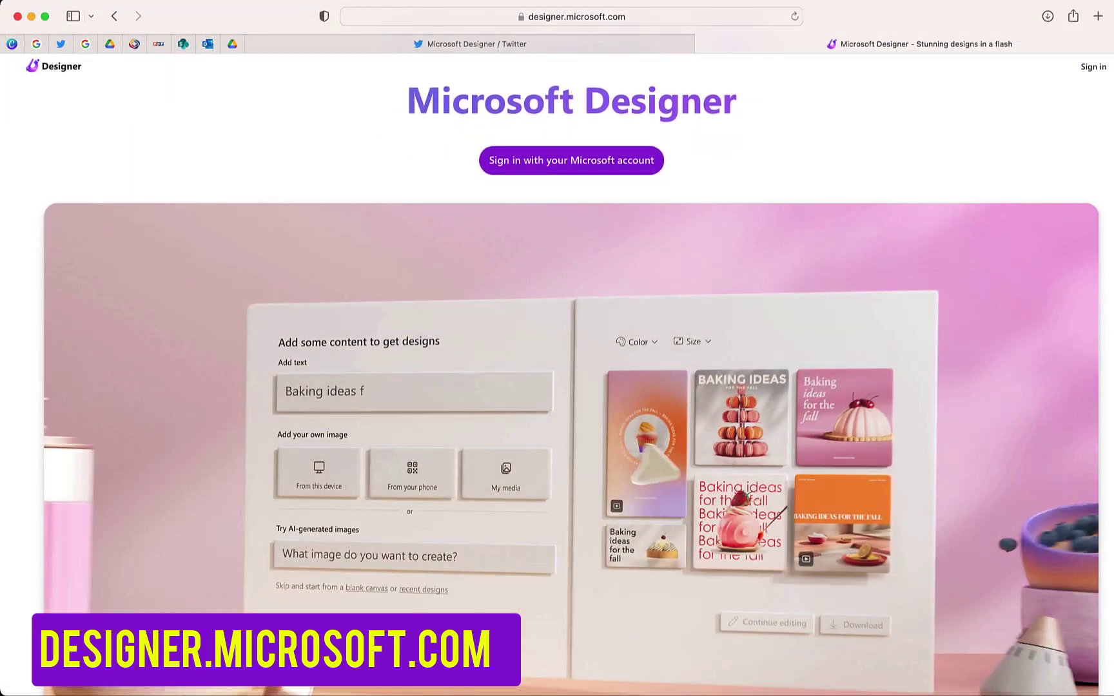
scroll(571, 386, "down", 3)
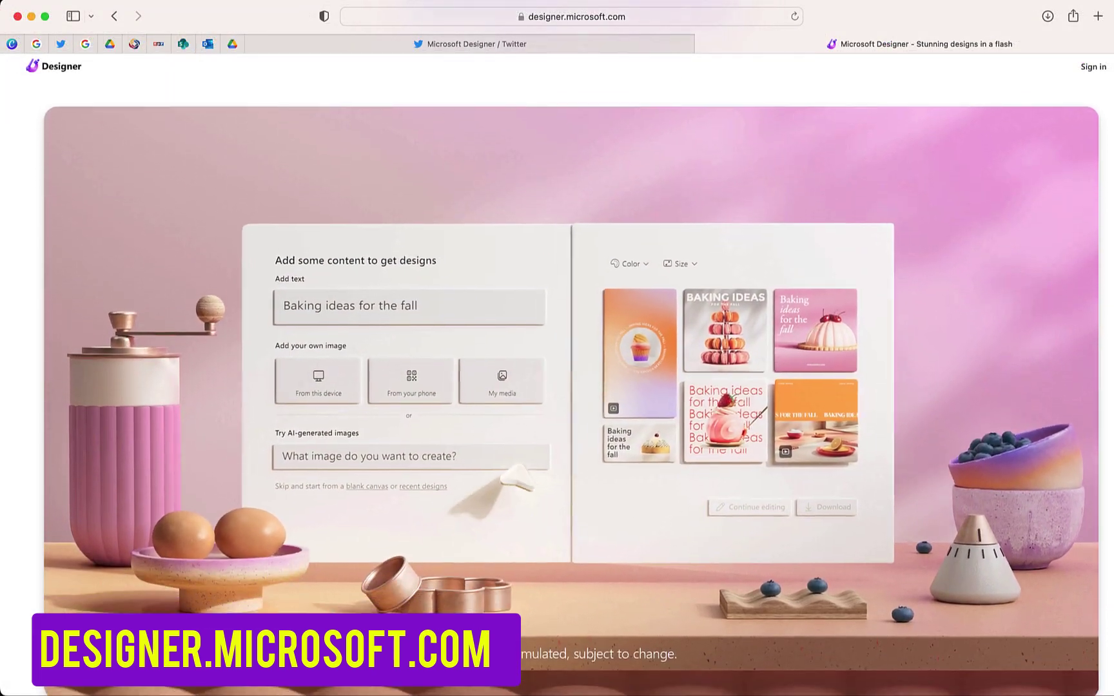
scroll(571, 386, "down", 5)
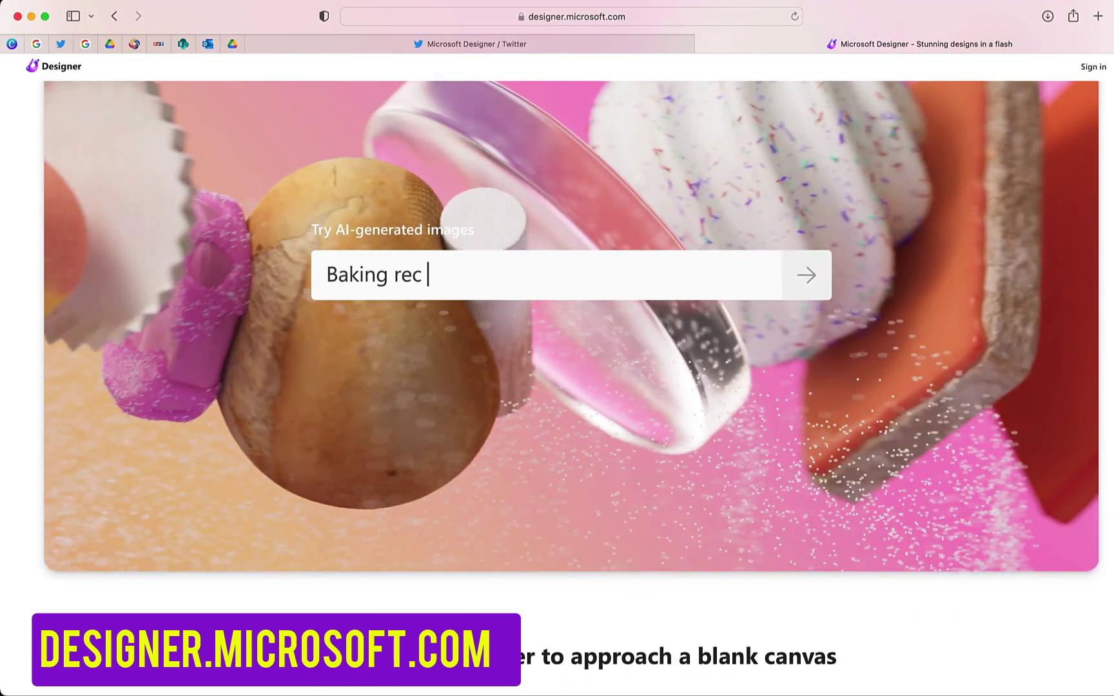
scroll(571, 387, "down", 2)
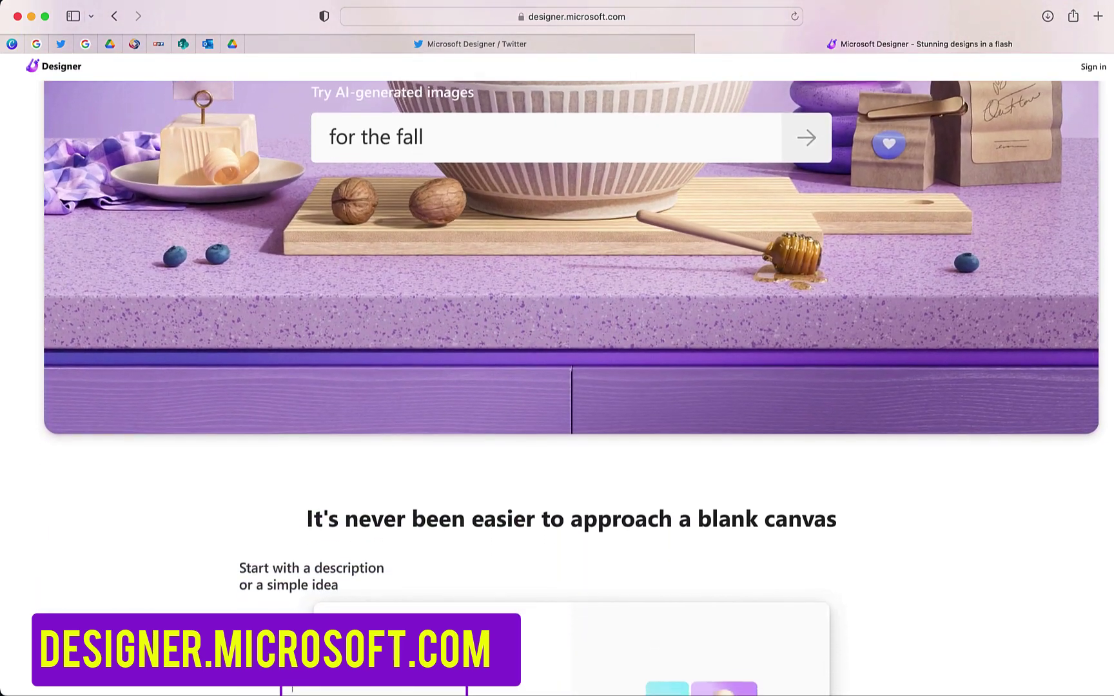
scroll(571, 387, "up", 5)
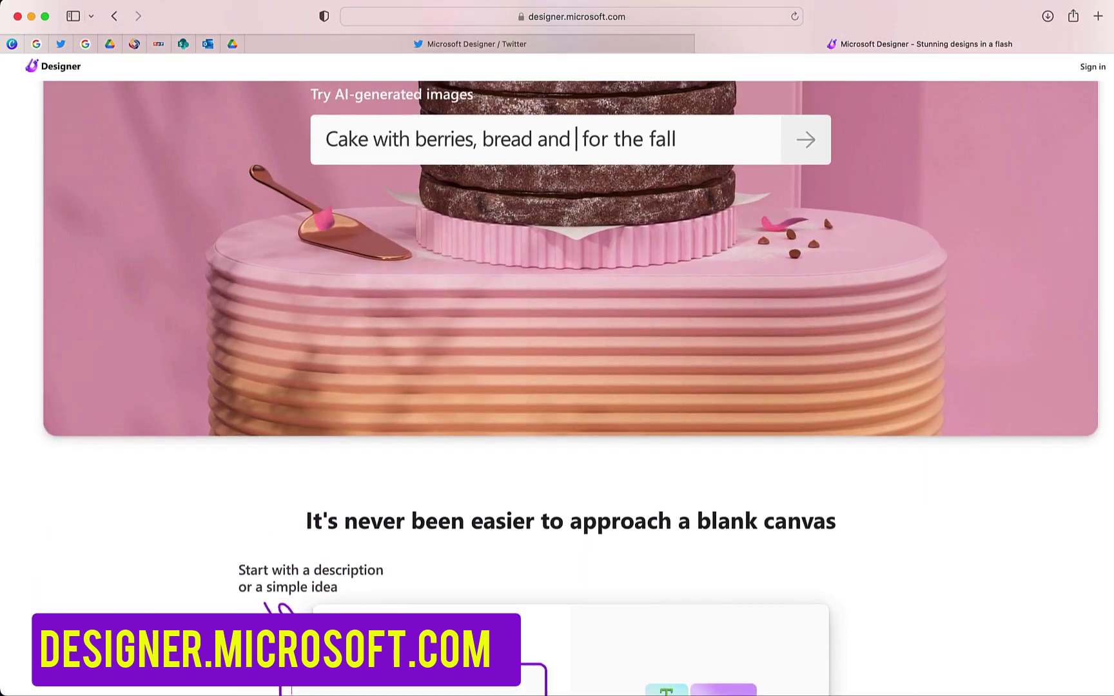
scroll(571, 387, "up", 4)
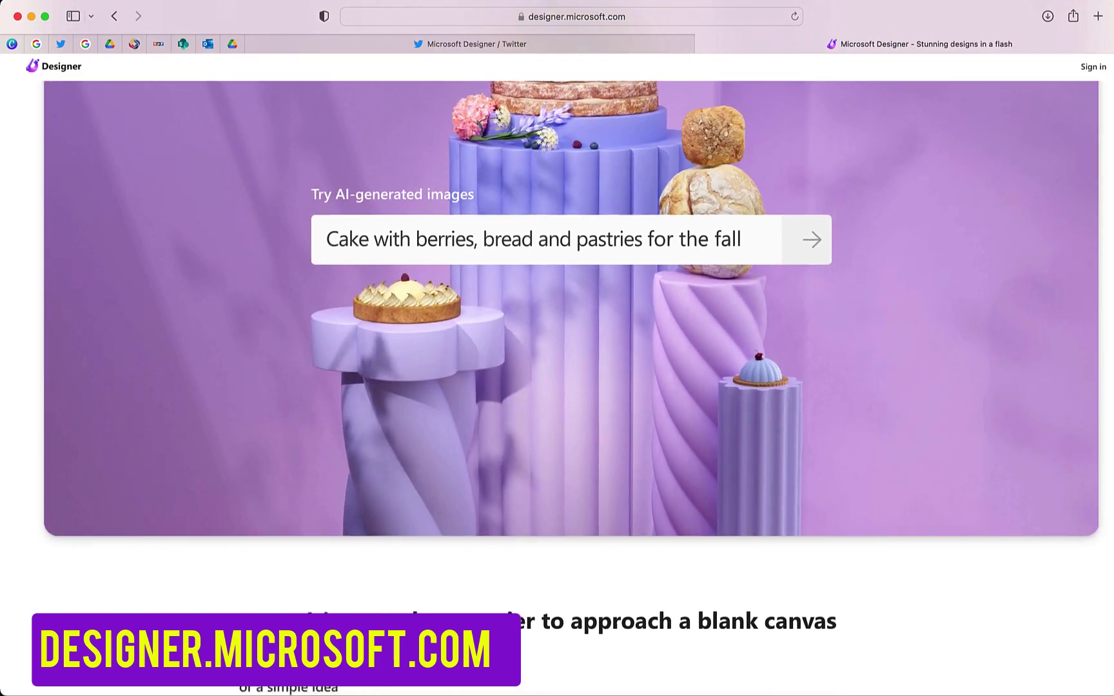